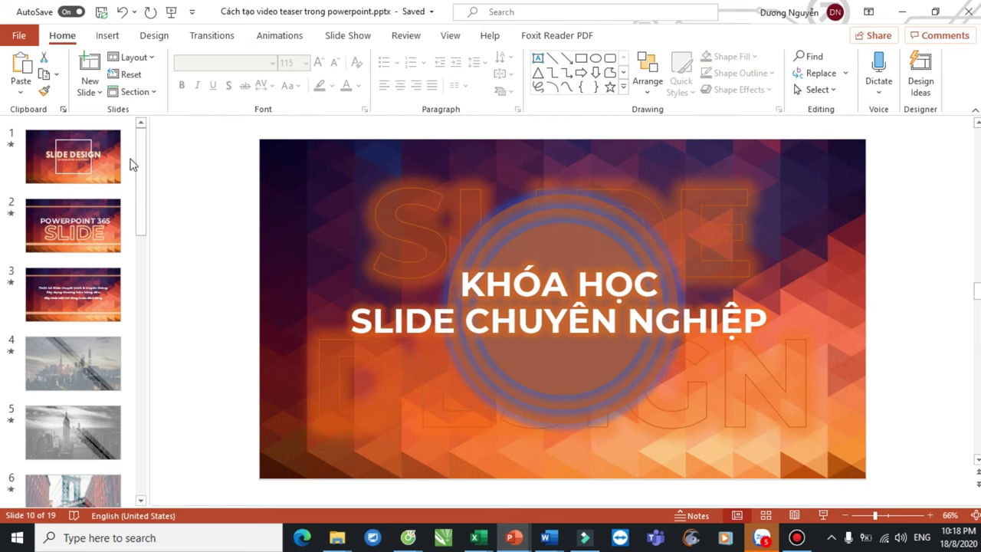
Play the deck as a slideshow from slide 1 to the final Welcome slide, then exit to editing
click(94, 158)
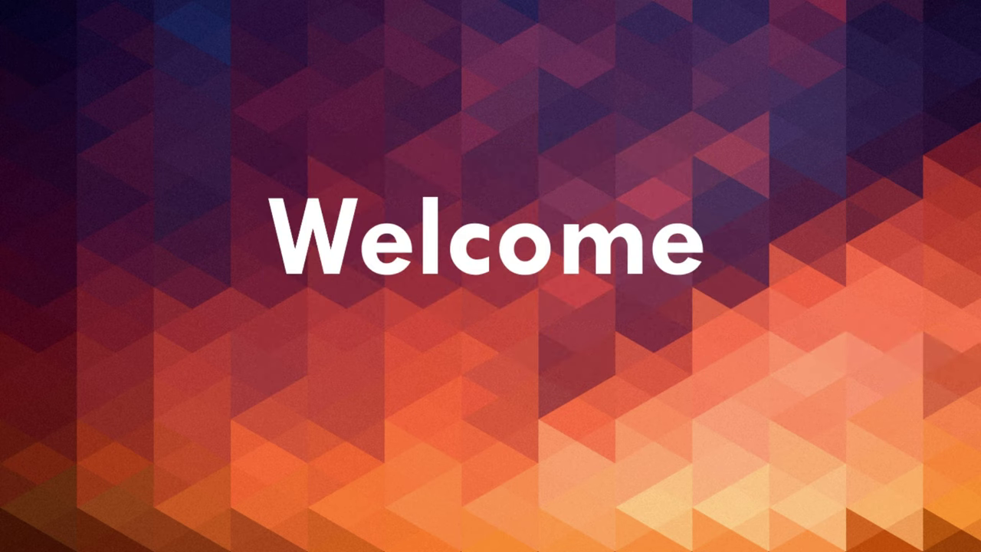
key(Escape)
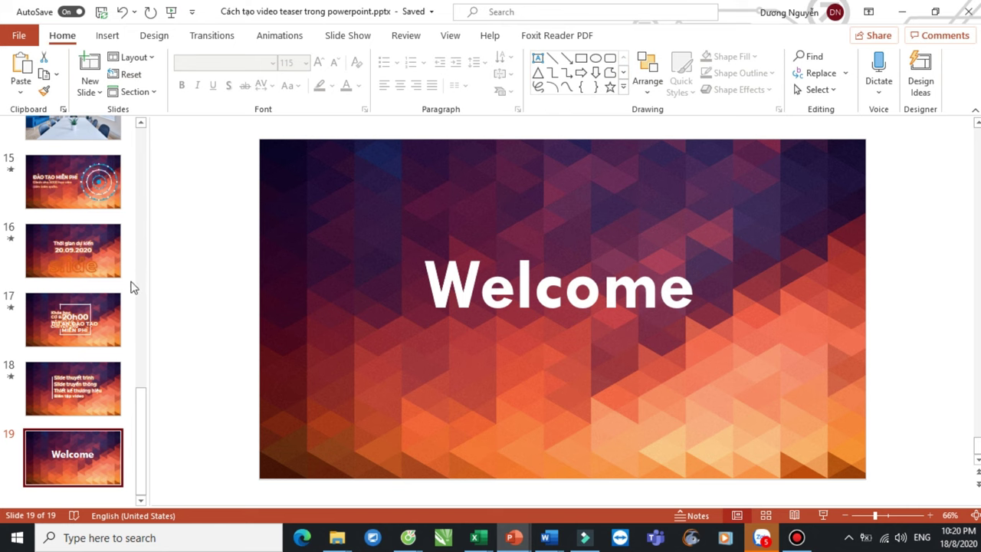
Browse slides 1, 2 and 3, then show slide 4 with the faded city skyline
drag(138, 431, 82, 188)
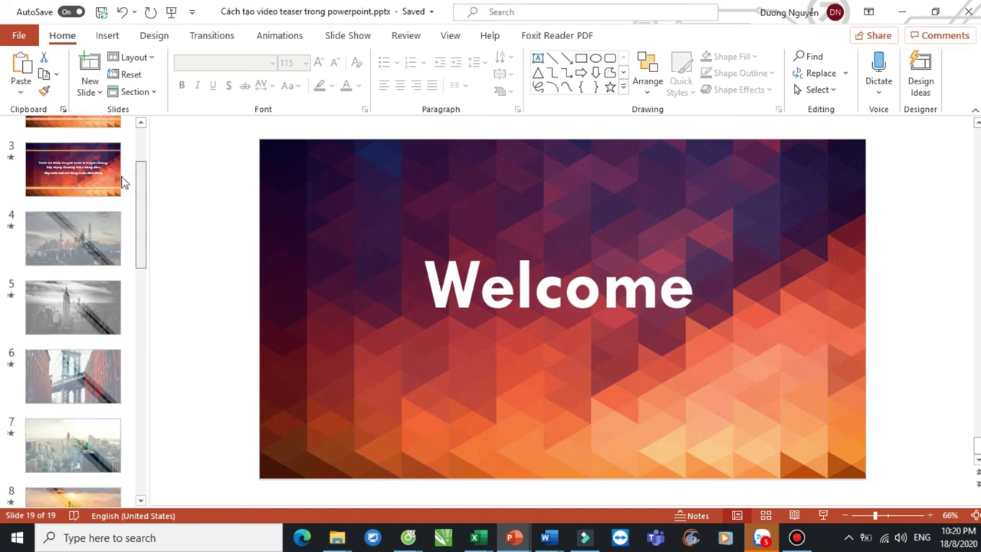
click(82, 184)
click(73, 226)
click(68, 282)
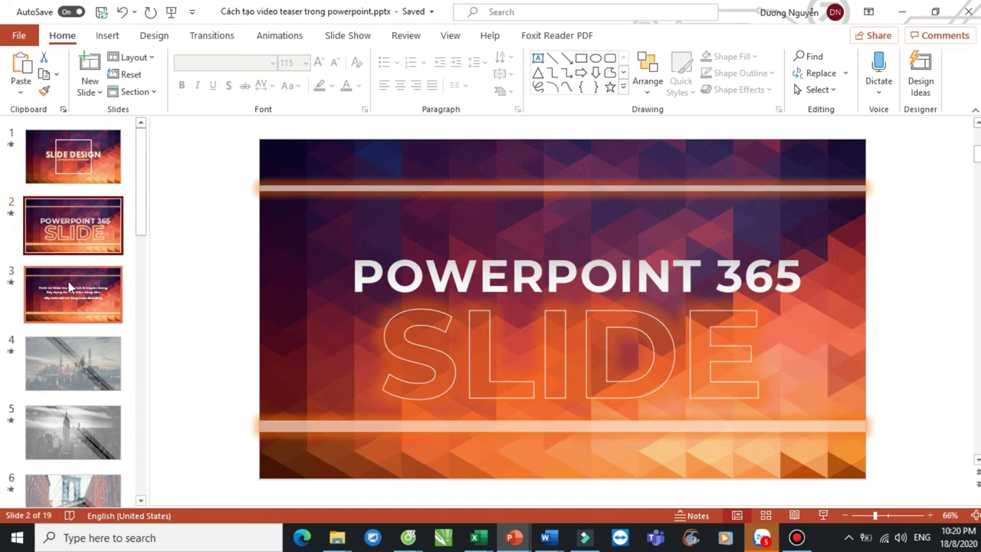
click(93, 368)
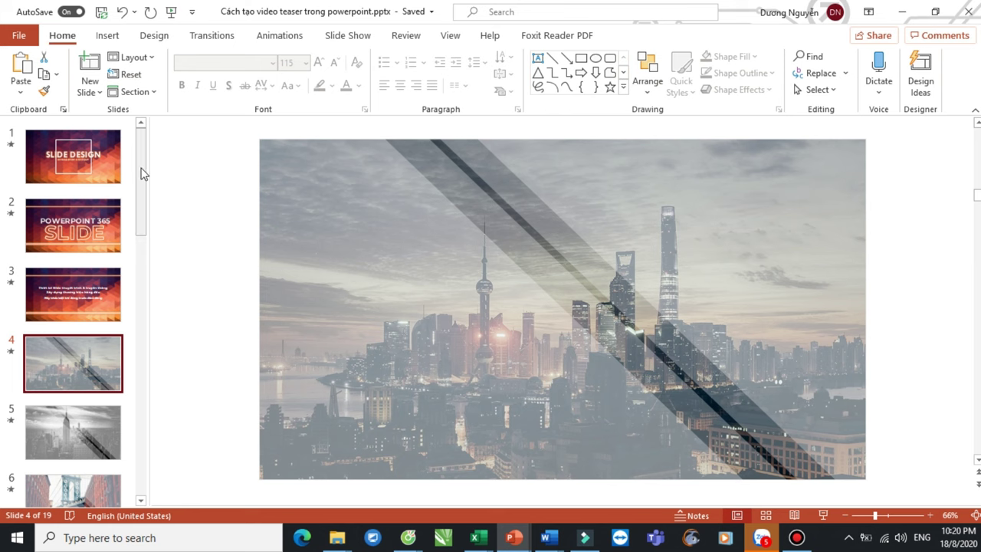
drag(141, 174, 137, 445)
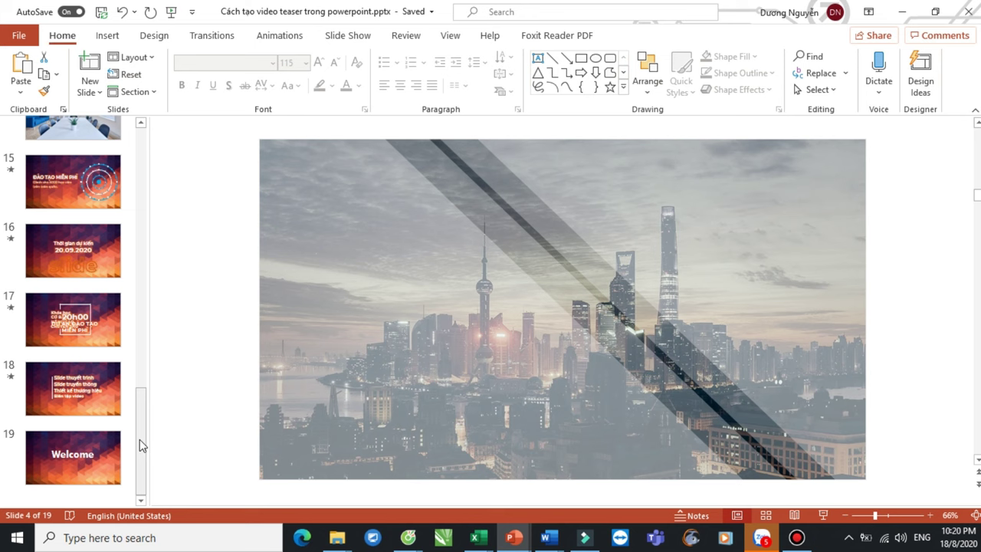
Insert a blank slide after slide 4 with a 40-pt text box titled 'Tạo ra Video HD, 4K'
click(99, 93)
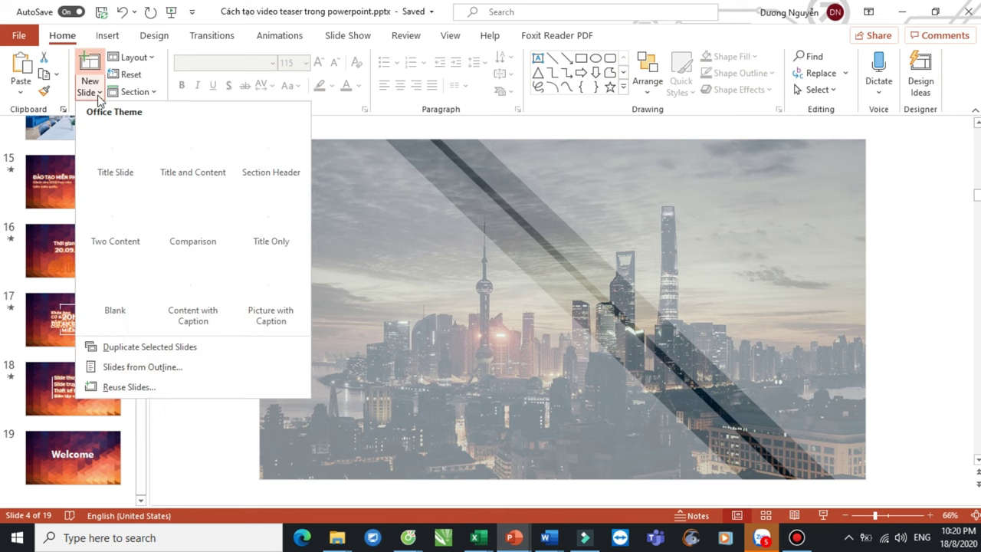
click(125, 280)
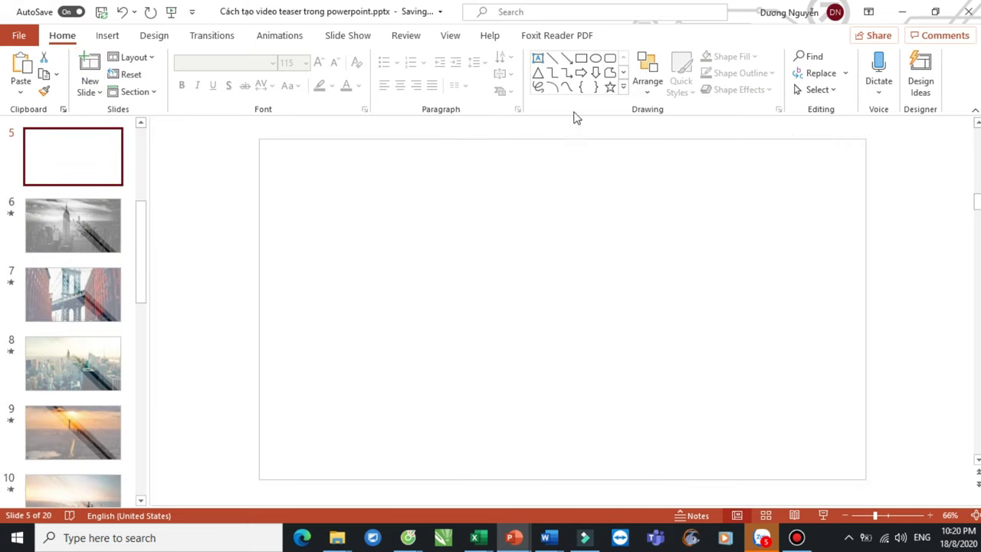
click(538, 58)
drag(338, 211, 794, 280)
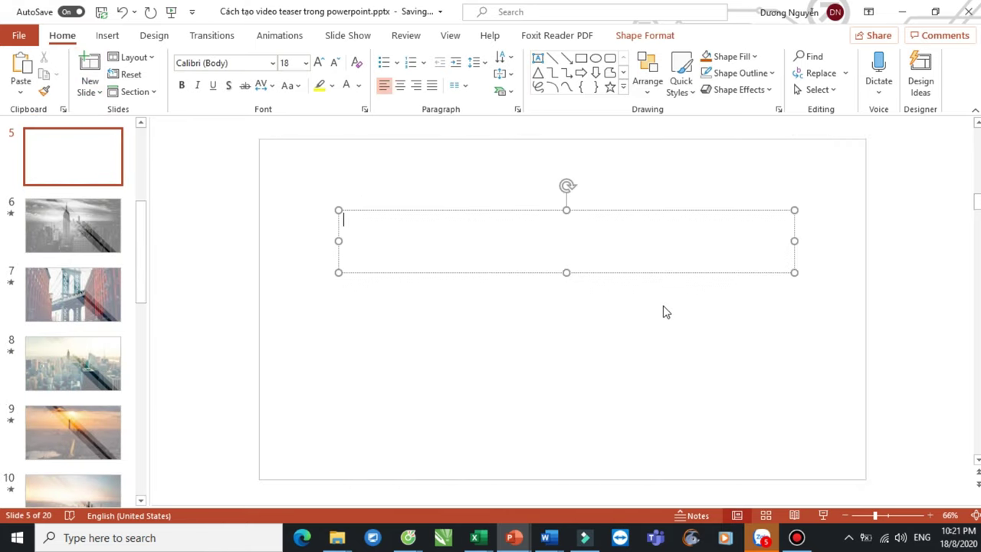
text(Tạo ra)
key(ctrl+a)
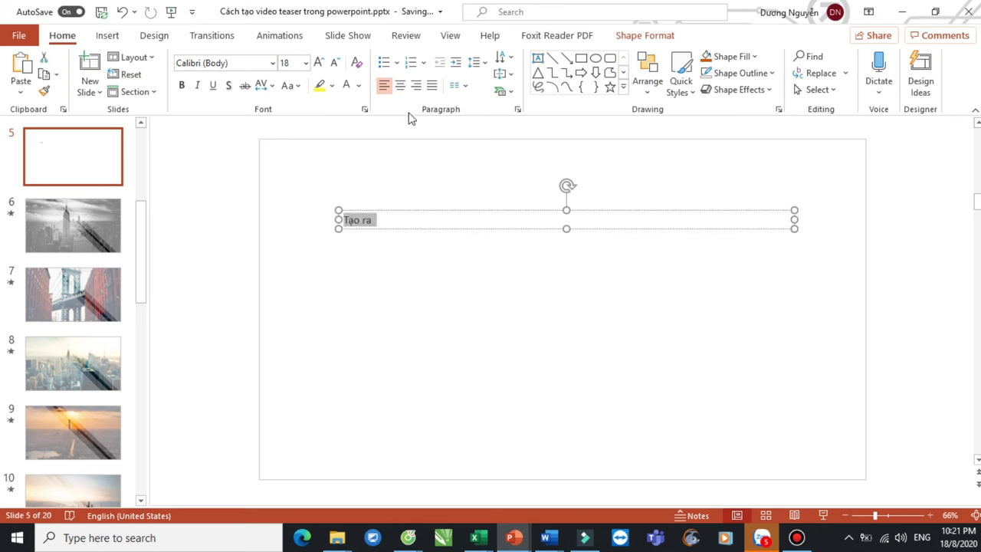
click(318, 62)
click(318, 63)
click(318, 62)
click(318, 62)
click(318, 62)
click(319, 62)
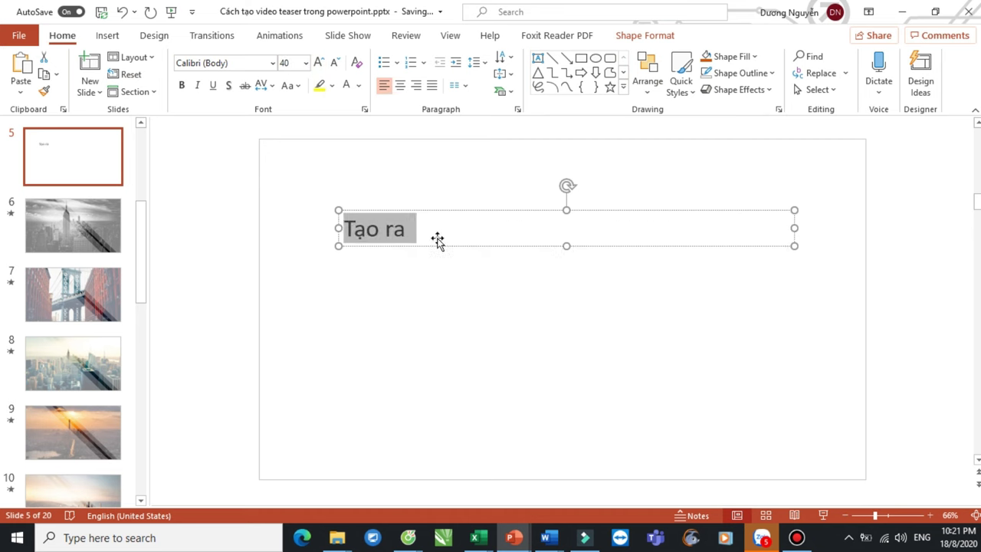
click(433, 236)
text(Video HD)
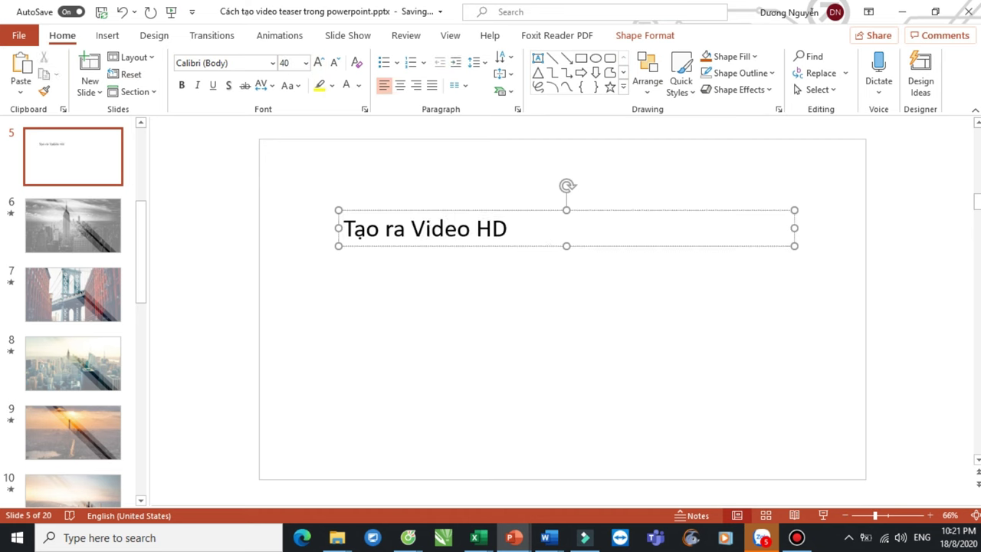
text(, 4)
text(K)
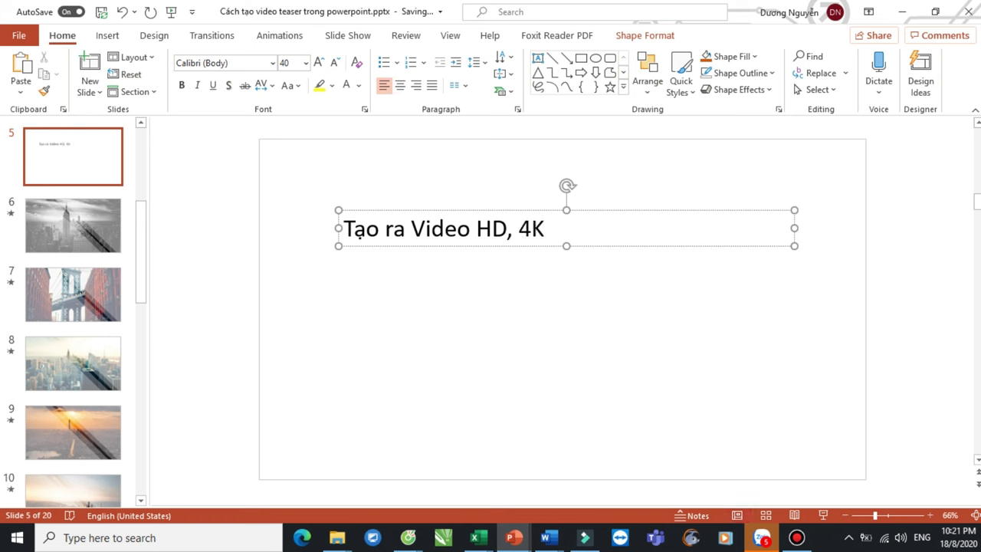
Add the numbered steps: prepare images and video, design the slides, export PowerPoint to video
key(Return)
text(1. )
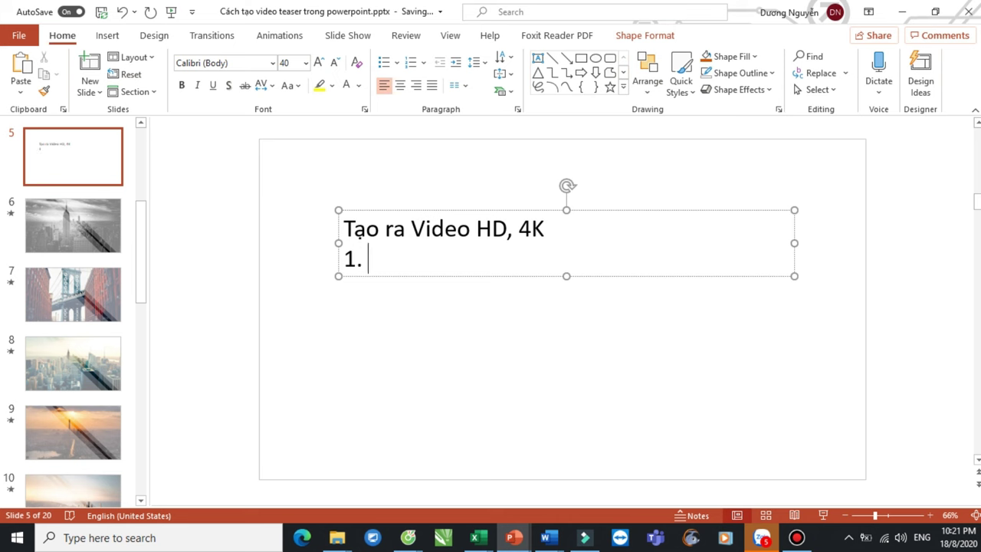
text(Chuânr bi hinhf anhr, video)
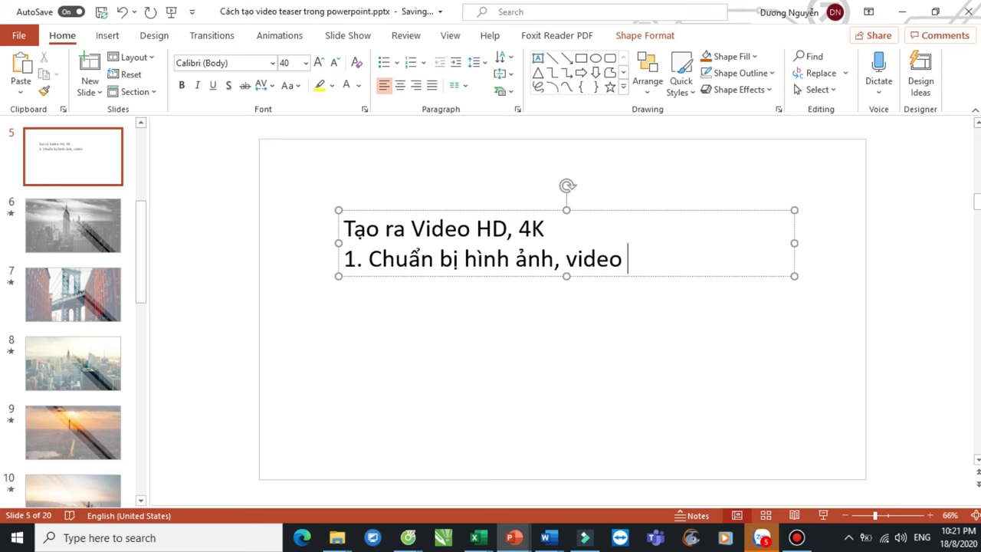
key(Return)
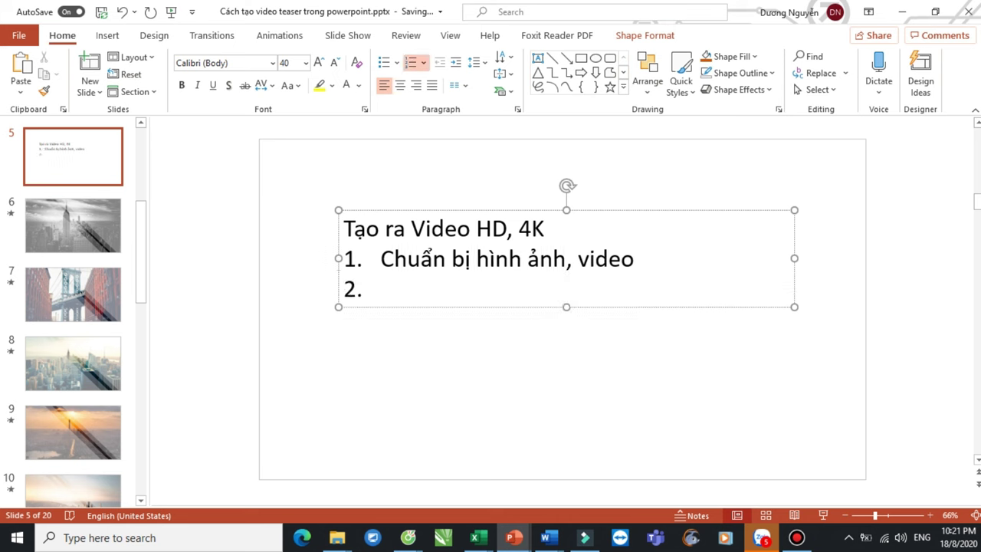
text(Thực hiện thiết kế slide)
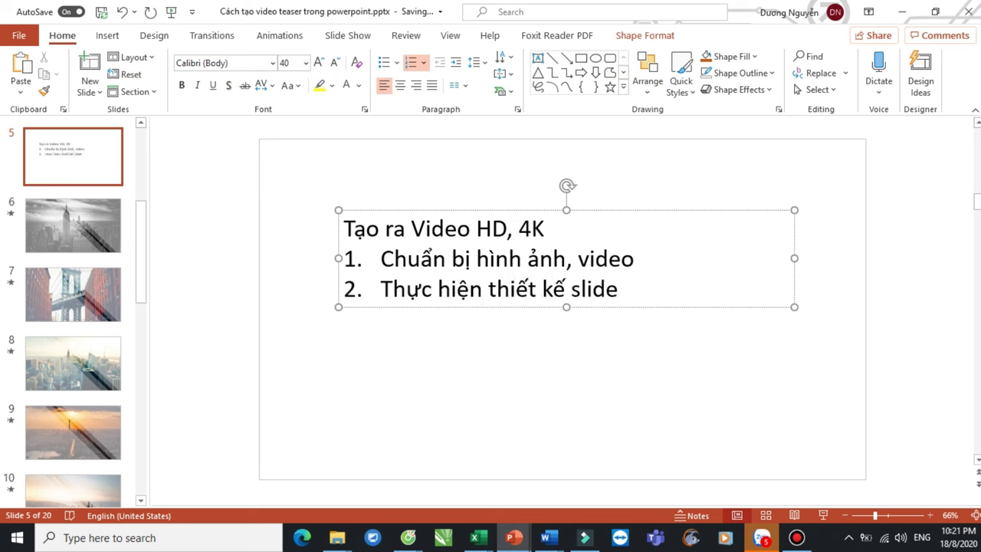
text( hoàn chỉnh)
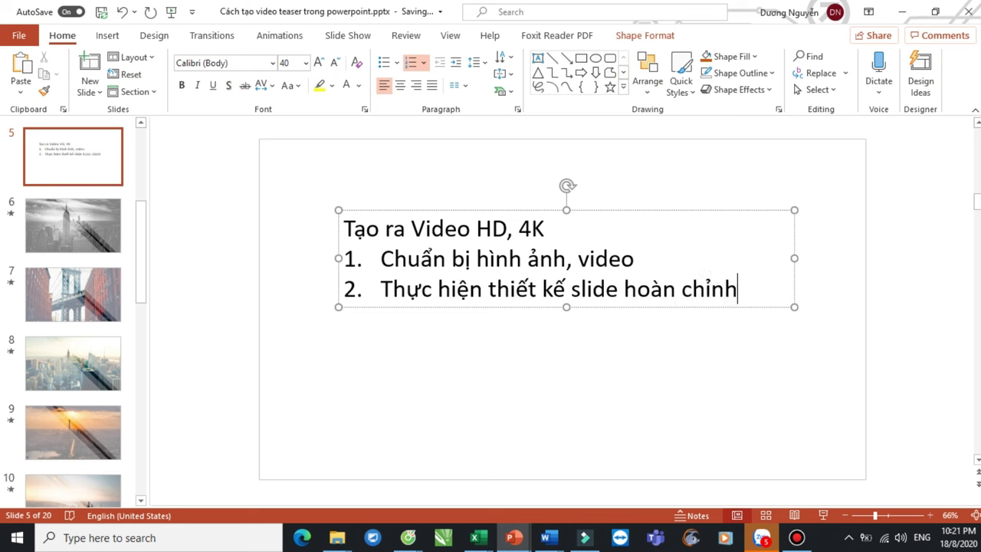
key(Return)
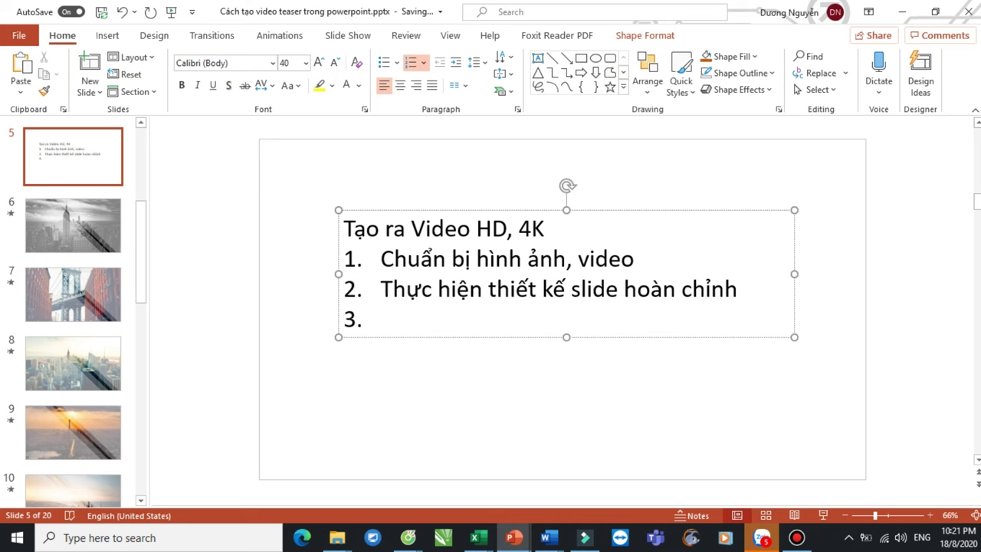
text(Xuất bản )
text(id)
key(BackSpace)
key(BackSpace)
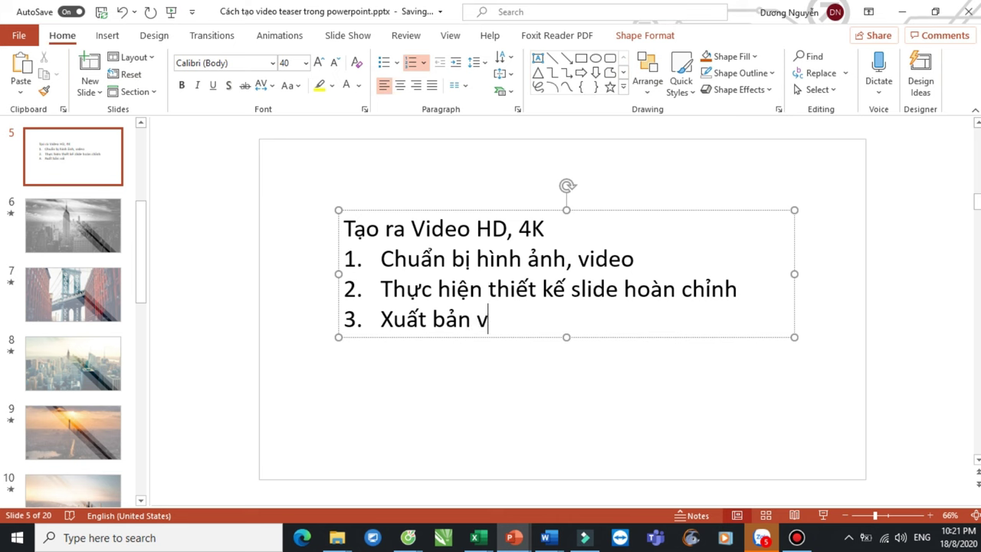
text(slide Po)
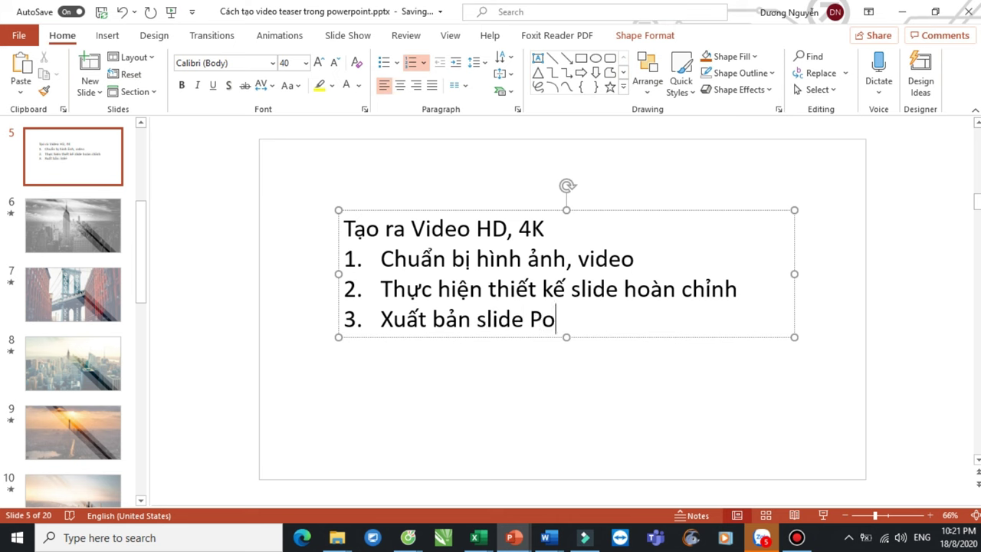
text(werPoint t)
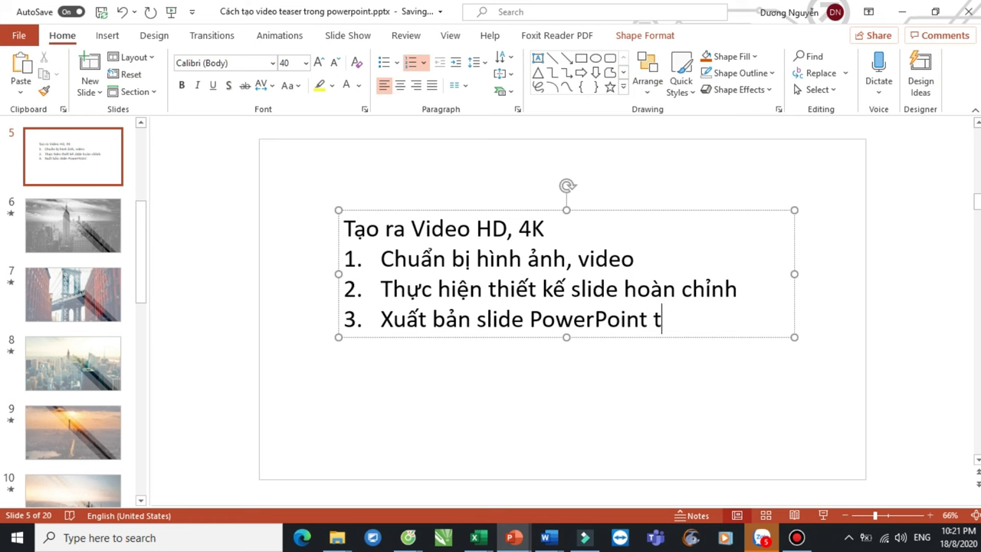
text(hành video)
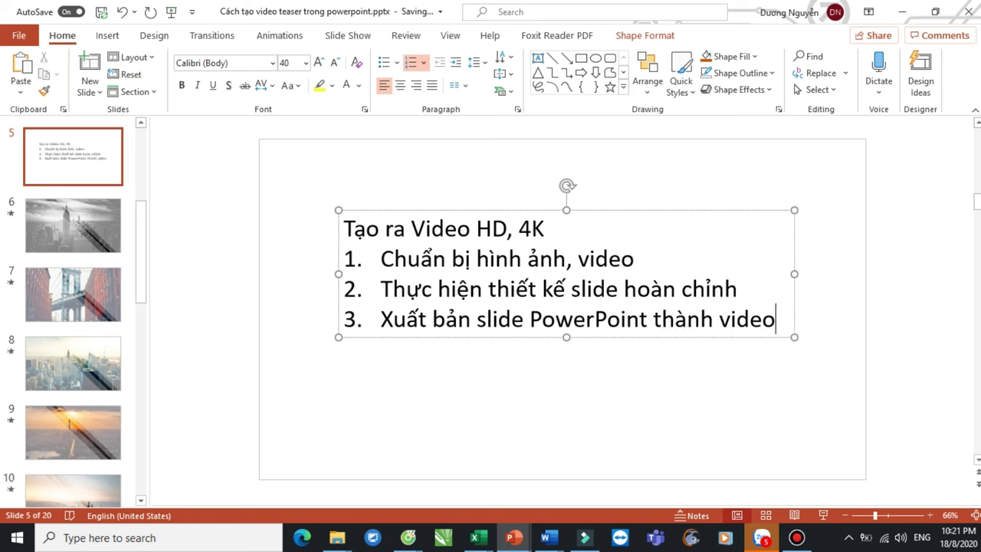
key(ctrl+a)
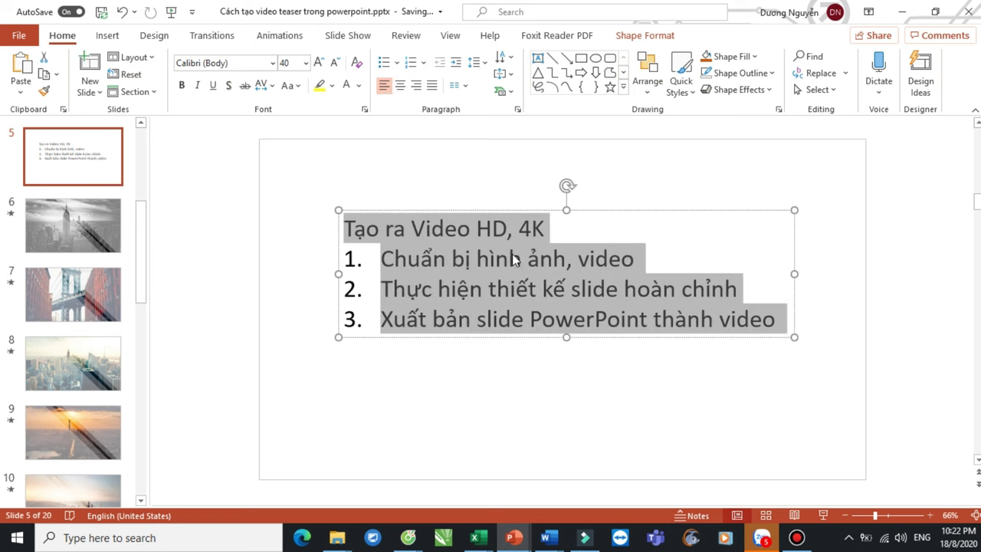
Move the 'Tạo ra Video HD, 4K' slide to the end of the deck as slide 20
ctrl+scroll(511, 259, up, 1)
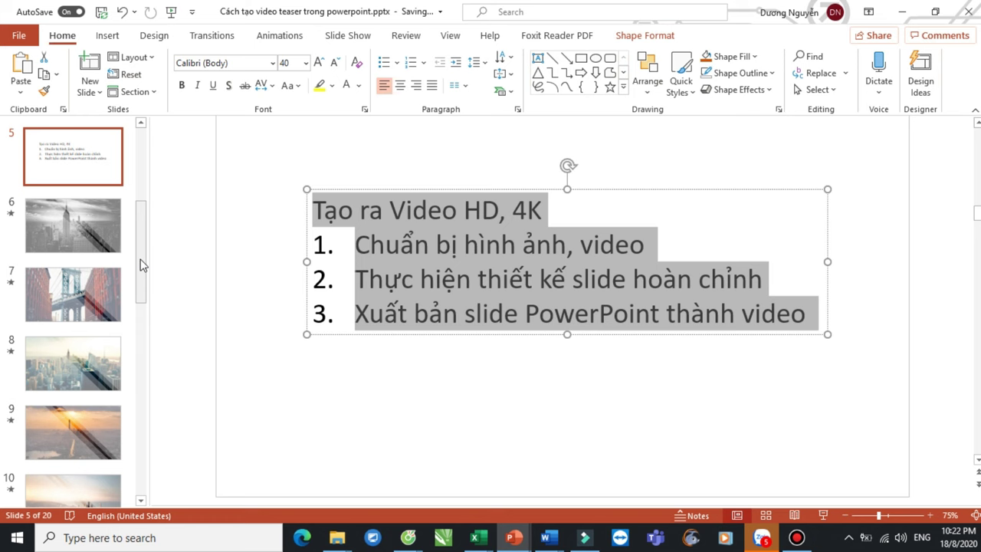
mouse_move(89, 157)
mouse_down()
mouse_move(90, 518)
mouse_move(94, 471)
mouse_up()
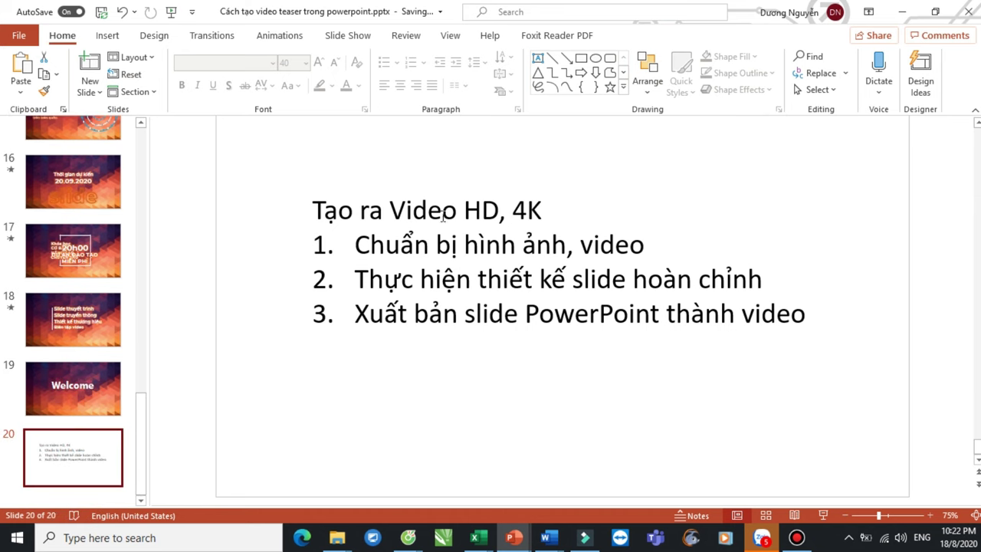
drag(141, 439, 143, 164)
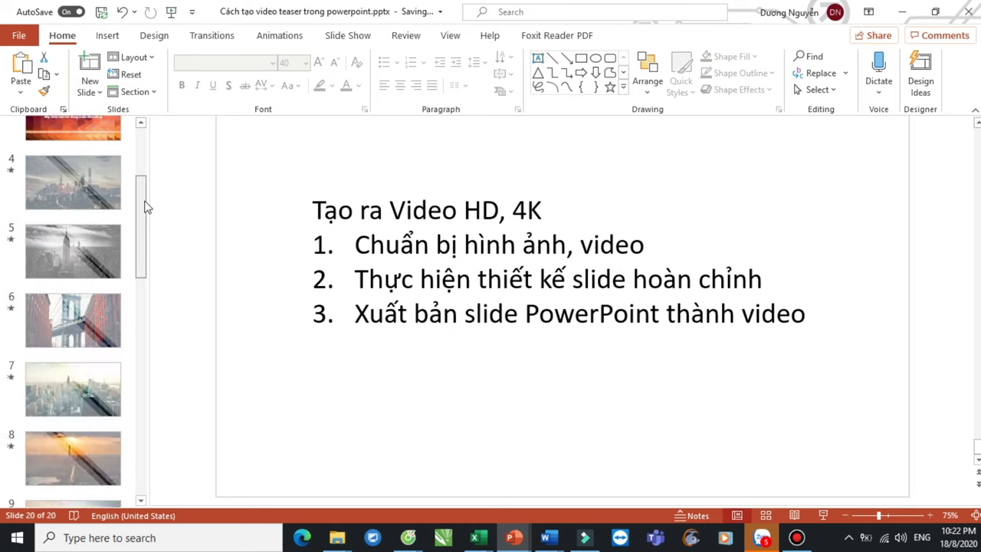
Check slides 1–3, briefly selecting slide 1's background picture, then return to the SLIDE DESIGN slide
click(91, 162)
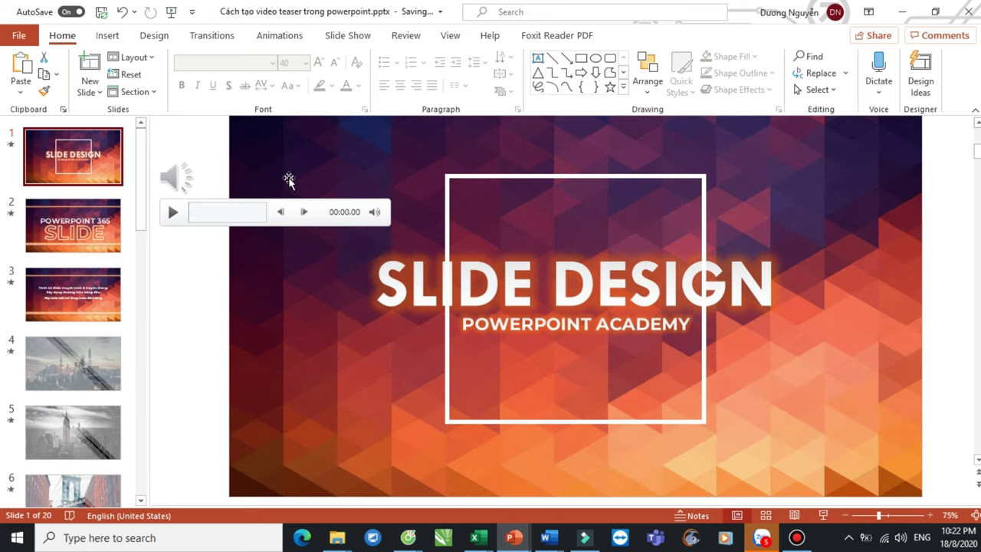
click(400, 152)
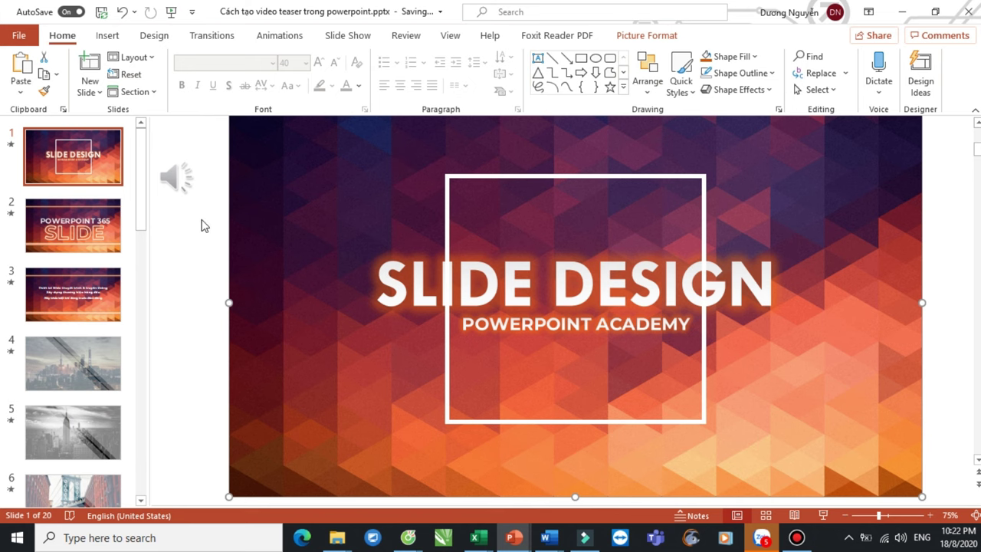
click(100, 226)
click(92, 165)
click(88, 211)
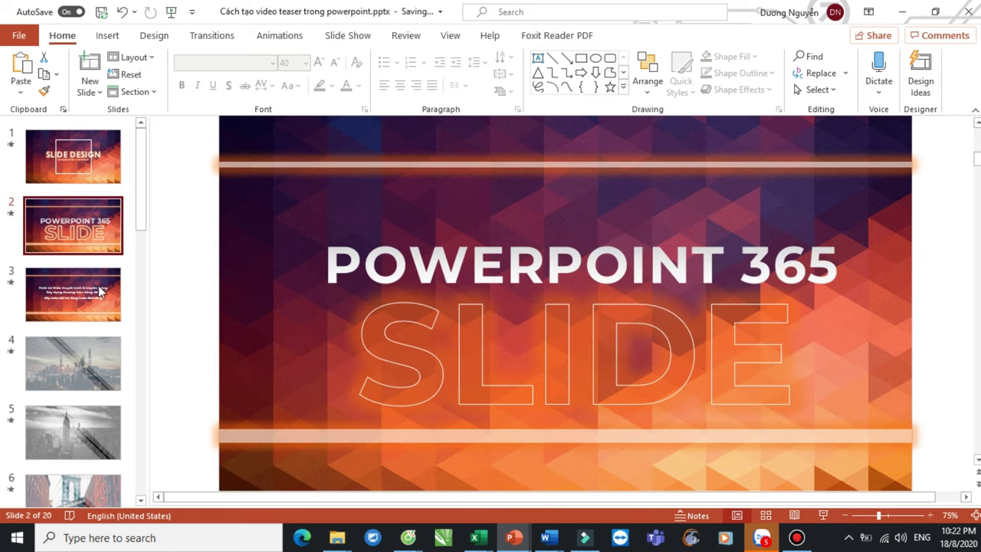
click(101, 294)
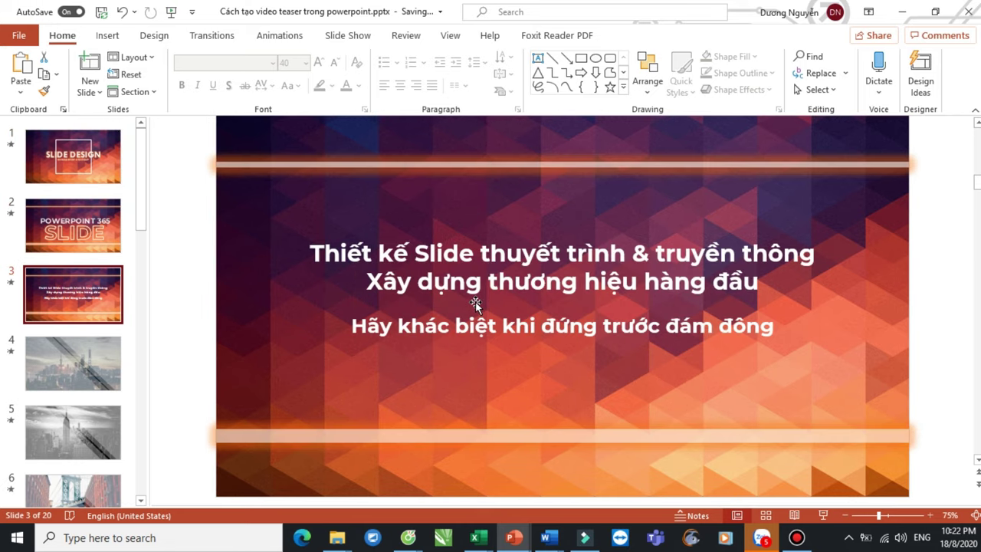
click(67, 157)
Play slides 1–3 full-screen with F5, turn the volume down, and exit after slide 3
key(F5)
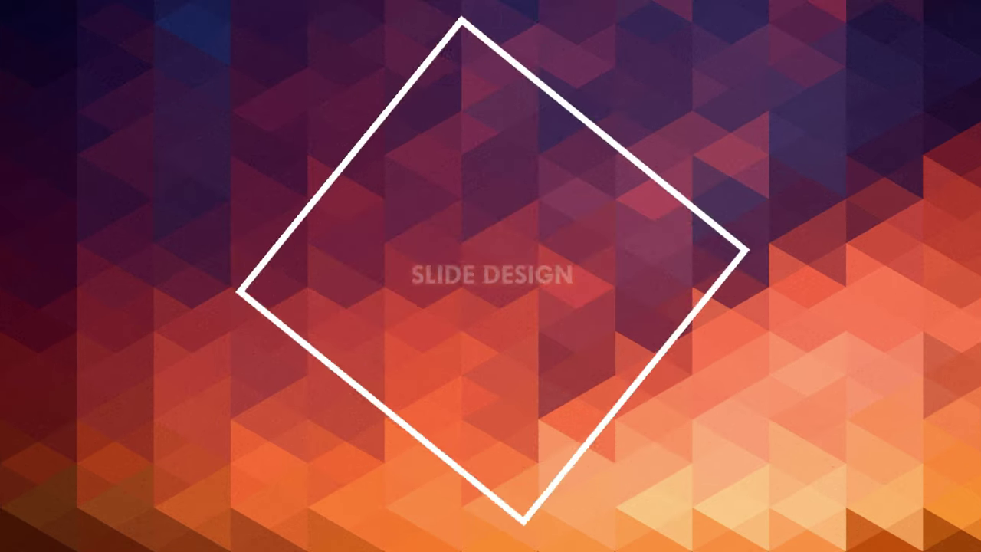
key(XF86AudioLowerVolume)
key(XF86AudioLowerVolume)
key(XF86AudioLowerVolume)
key(XF86AudioLowerVolume)
key(XF86AudioLowerVolume)
key(XF86AudioLowerVolume)
key(XF86AudioLowerVolume)
key(XF86AudioLowerVolume)
key(XF86AudioLowerVolume)
key(XF86AudioLowerVolume)
key(XF86AudioLowerVolume)
key(XF86AudioLowerVolume)
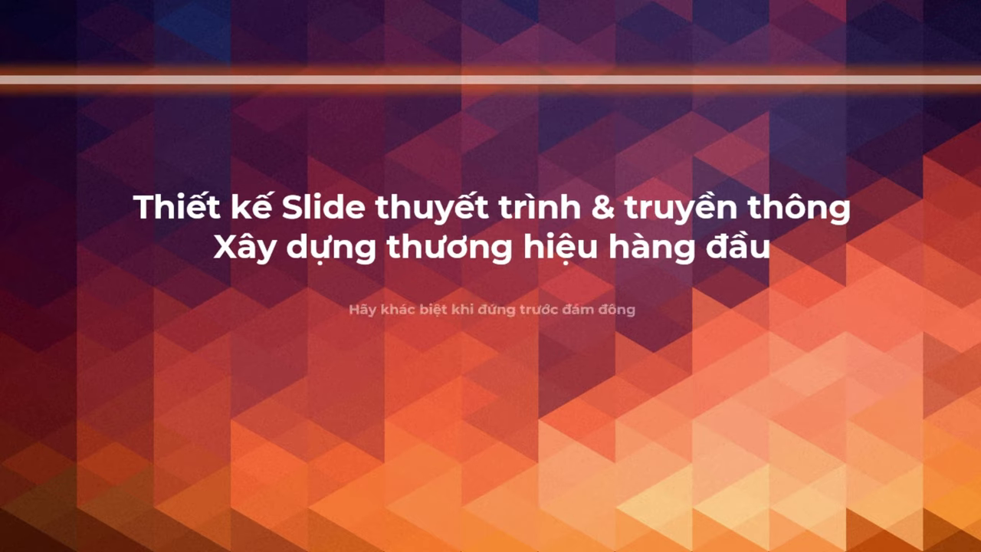
key(Escape)
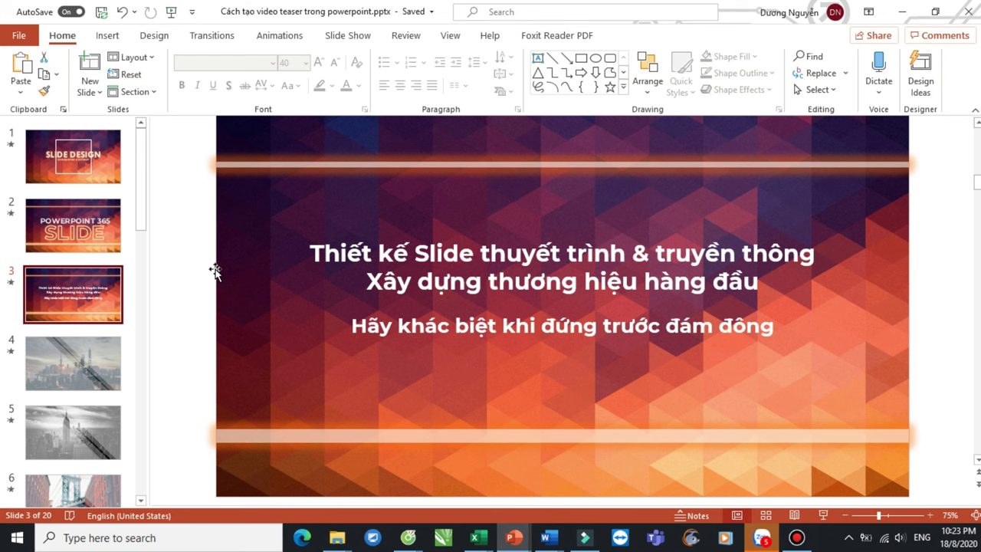
mouse_move(408, 537)
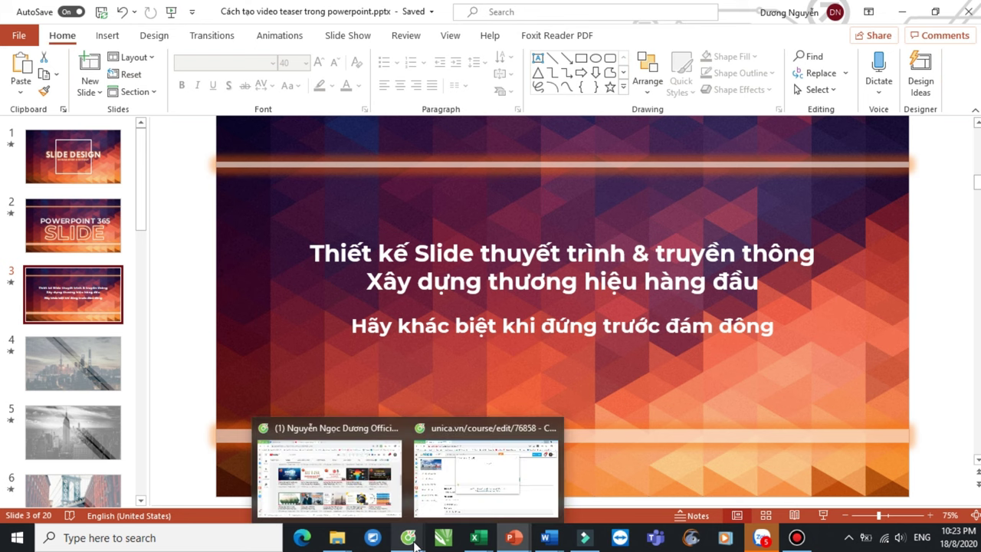
click(372, 498)
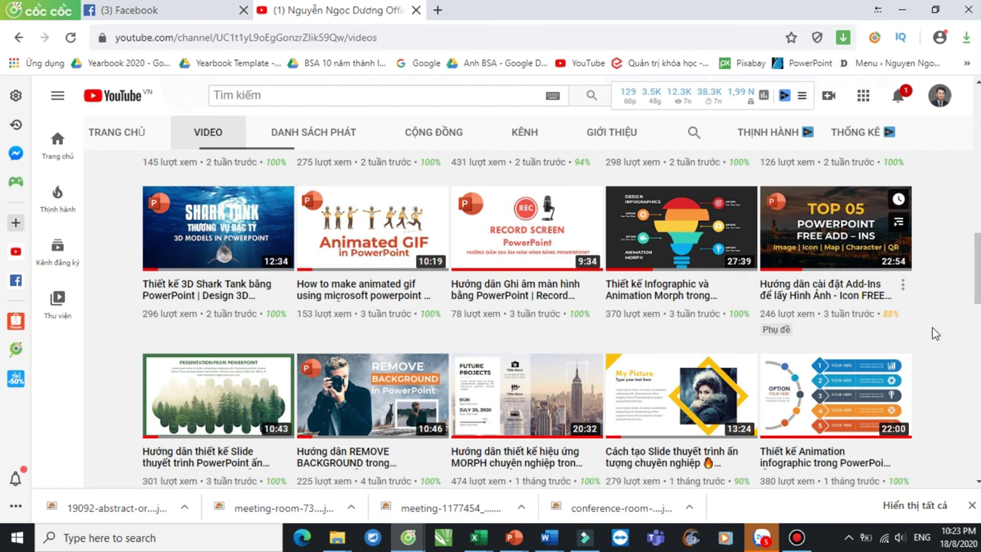
drag(978, 262, 971, 488)
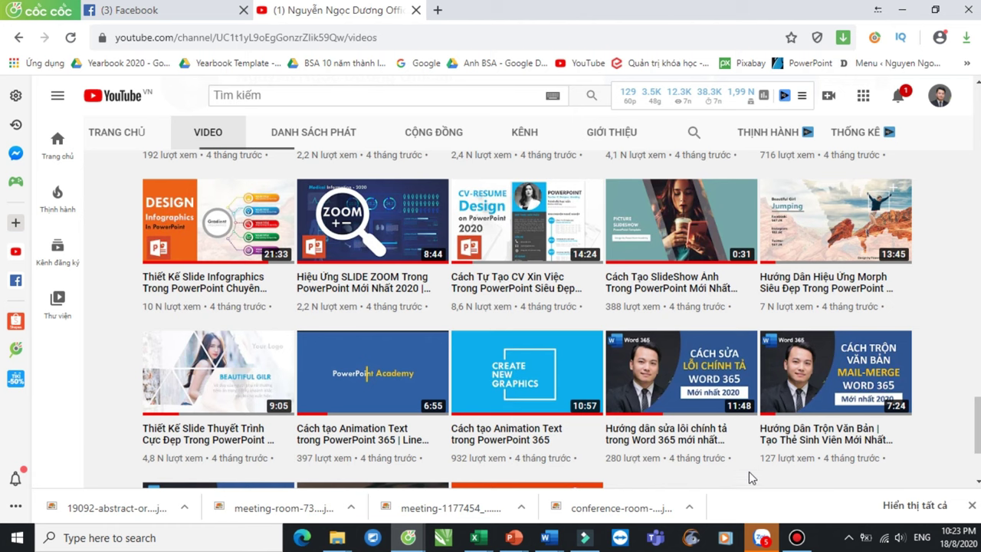
mouse_move(509, 437)
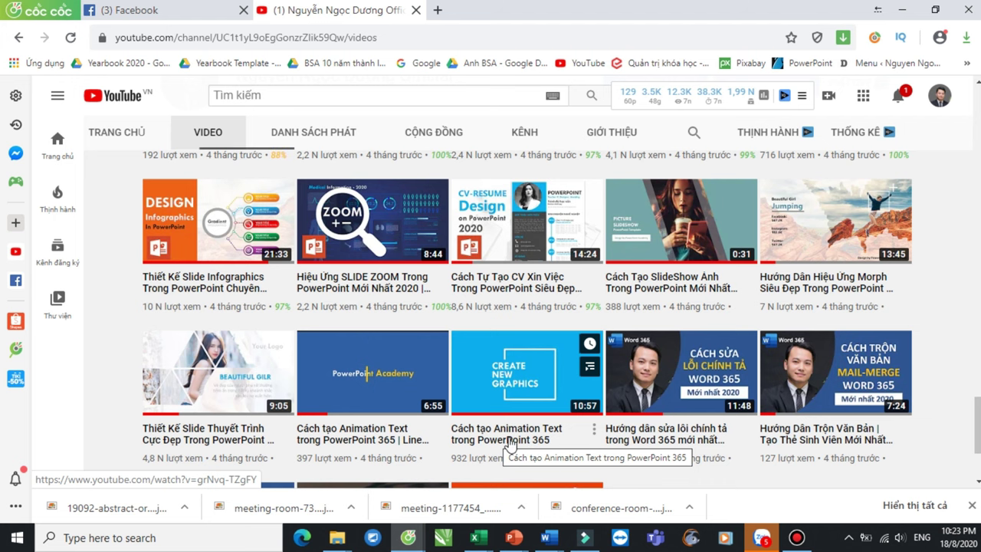
scroll(975, 405, up, 2)
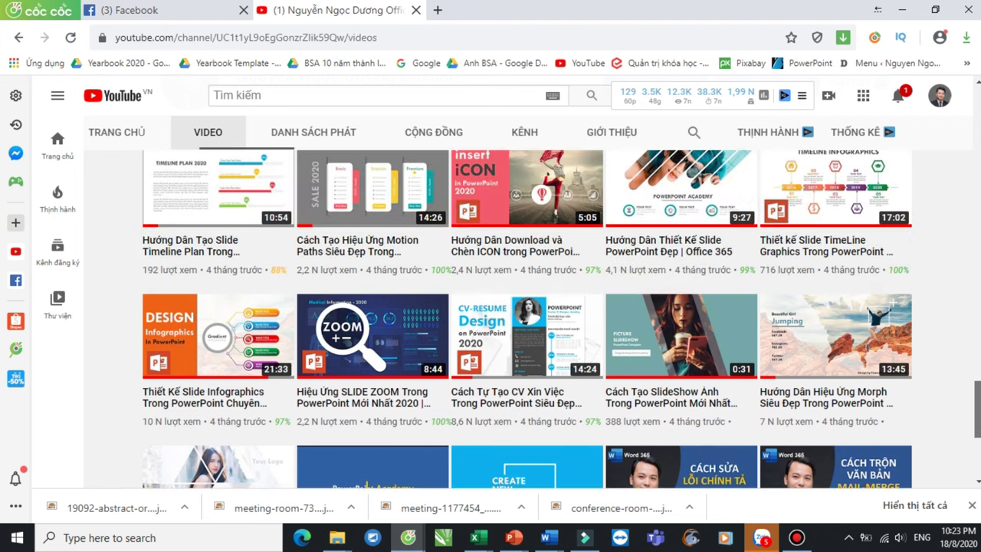
scroll(528, 318, up, 3)
scroll(830, 393, up, 3)
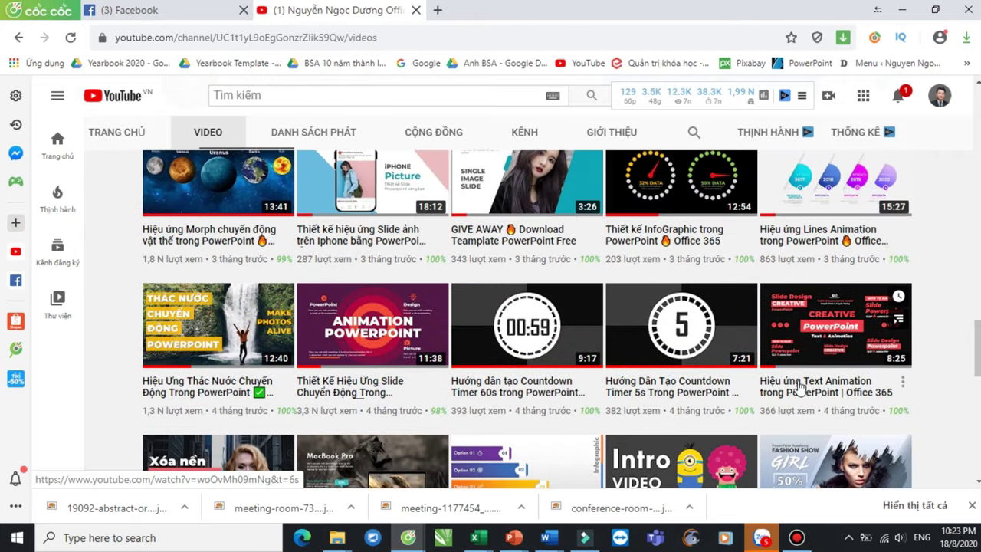
mouse_move(514, 538)
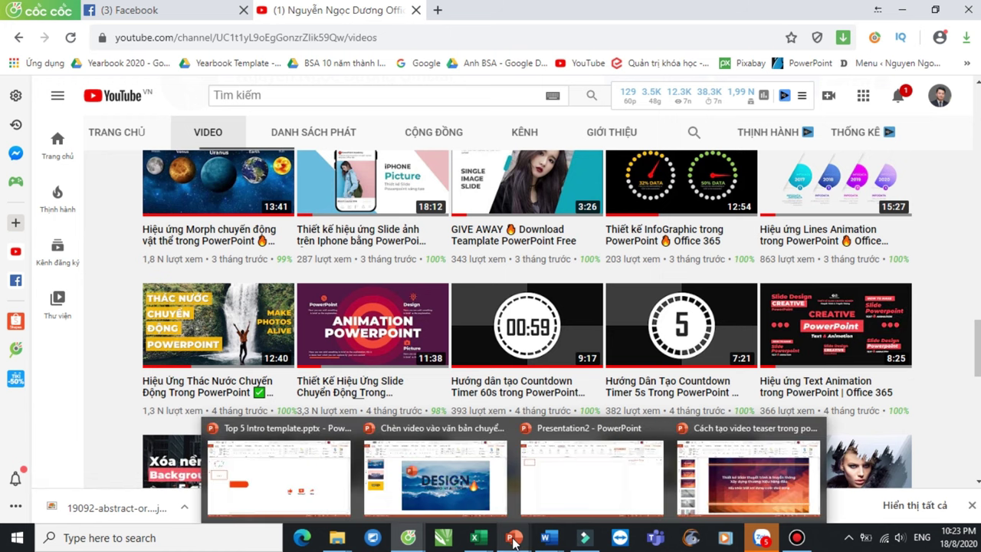
click(748, 479)
click(84, 157)
click(75, 252)
click(72, 281)
mouse_move(142, 186)
mouse_down()
mouse_move(146, 458)
mouse_move(154, 178)
mouse_up()
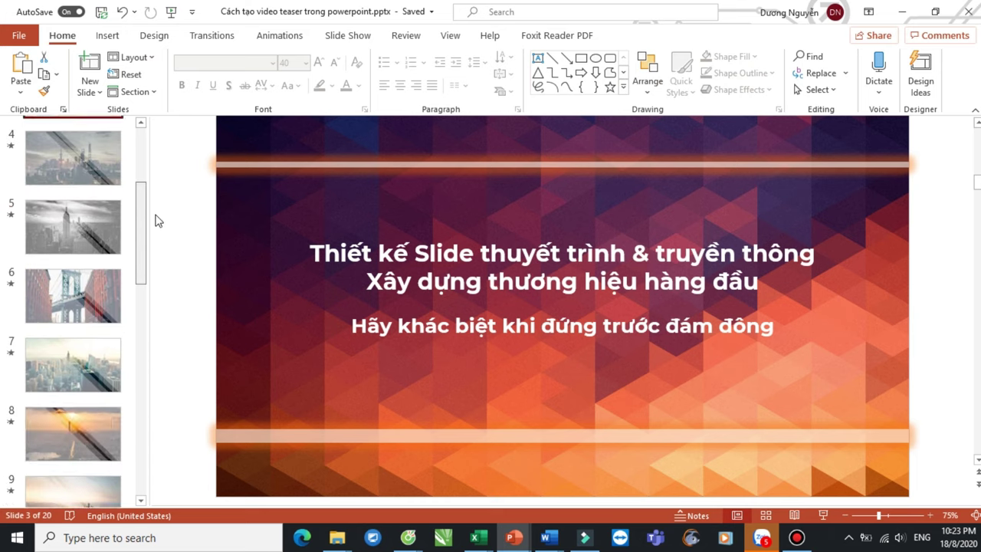
mouse_move(408, 538)
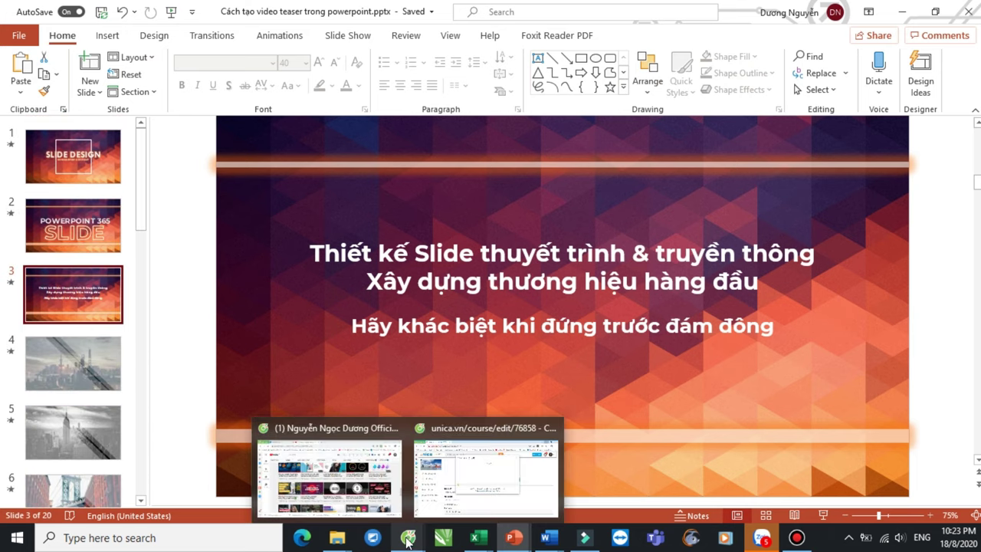
click(330, 460)
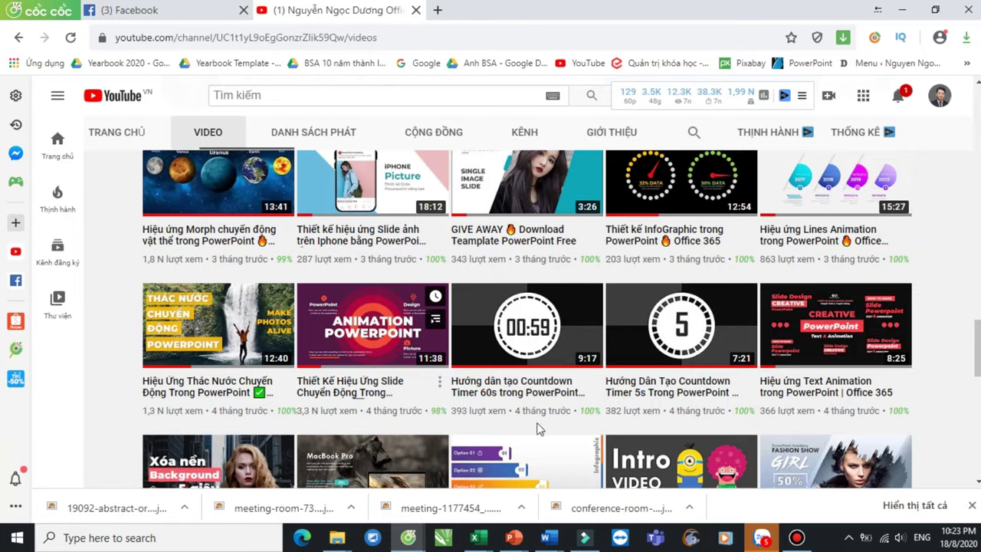
drag(977, 349, 977, 123)
scroll(601, 460, down, 5)
scroll(602, 460, down, 2)
scroll(602, 460, down, 2)
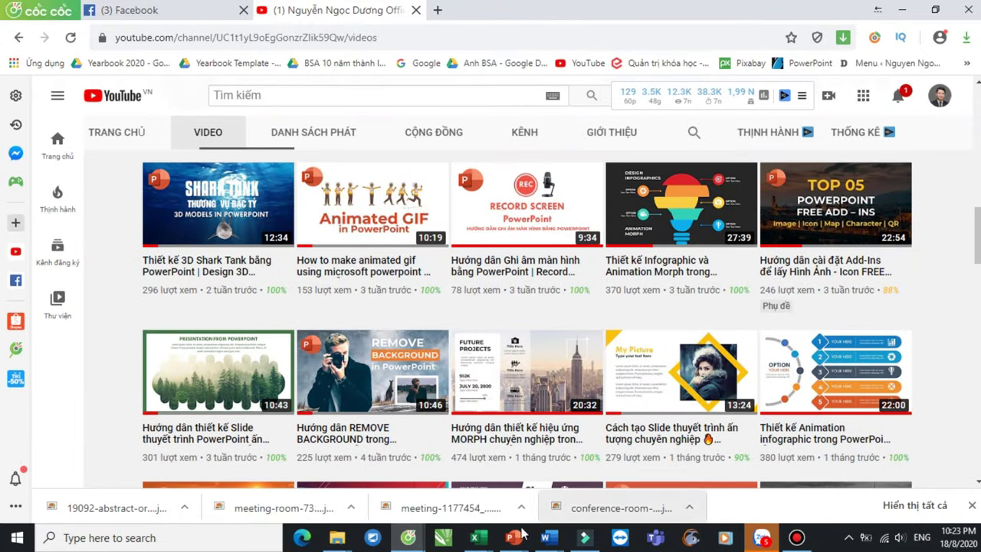
mouse_move(513, 537)
click(747, 472)
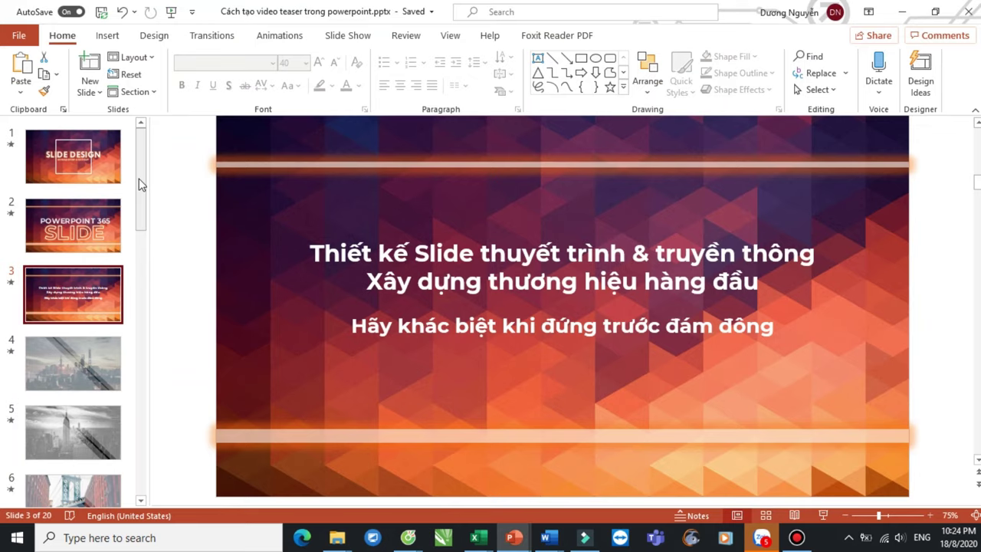
Play the city-image slides from slide 4 with Shift+F5, exiting back to editing on slide 10
drag(139, 184, 139, 203)
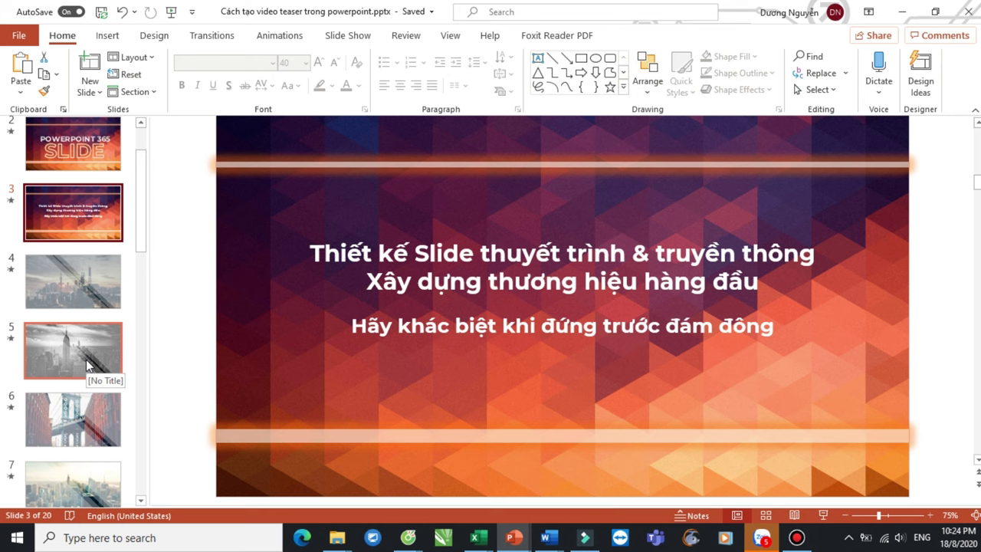
click(98, 299)
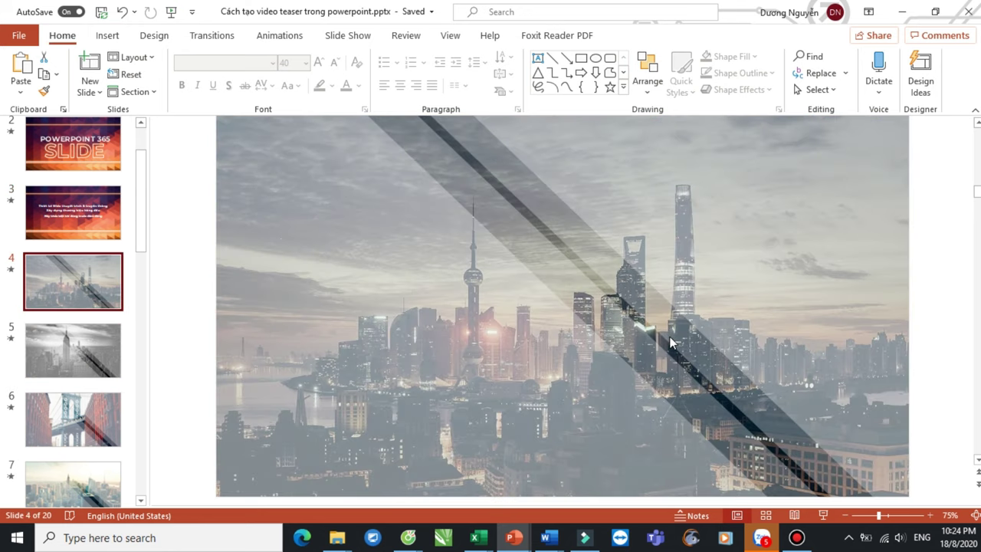
key(shift+F5)
key(Right)
key(Right)
key(Left)
key(Left)
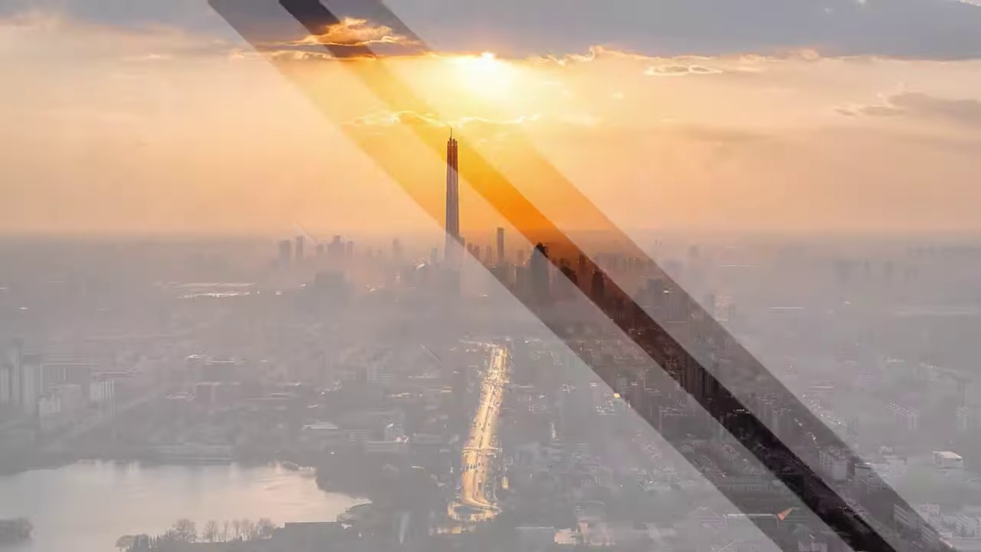
key(Left)
key(Left)
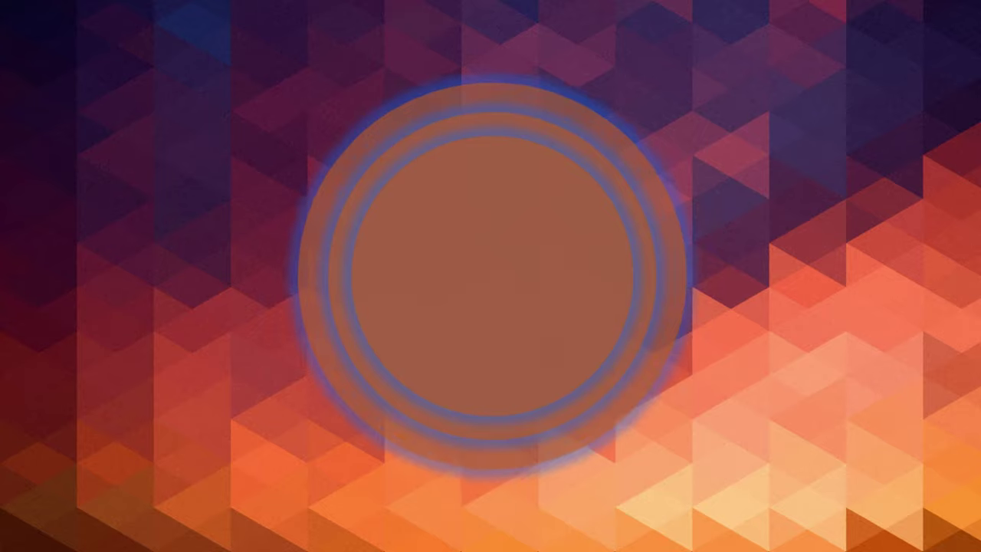
key(Escape)
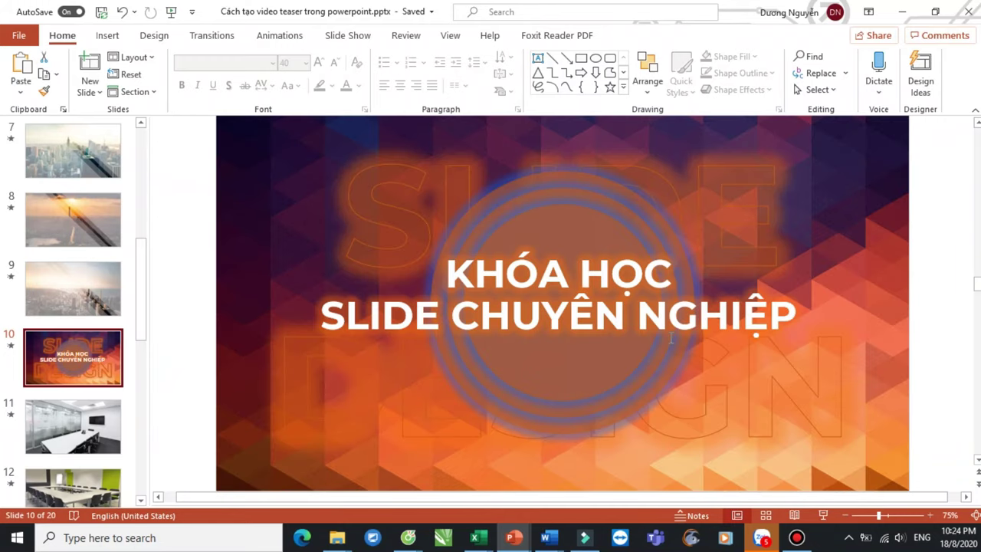
mouse_move(408, 537)
click(329, 468)
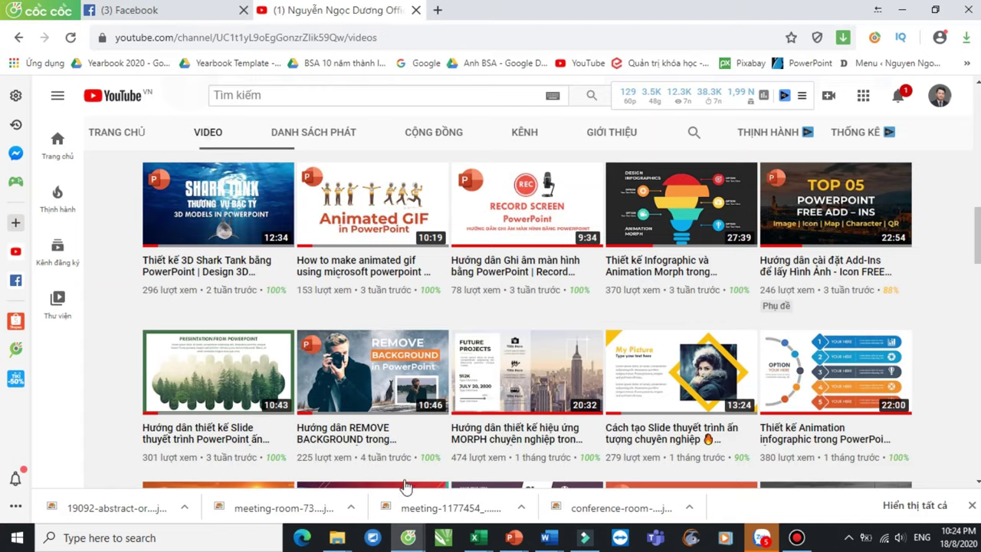
scroll(908, 439, up, 2)
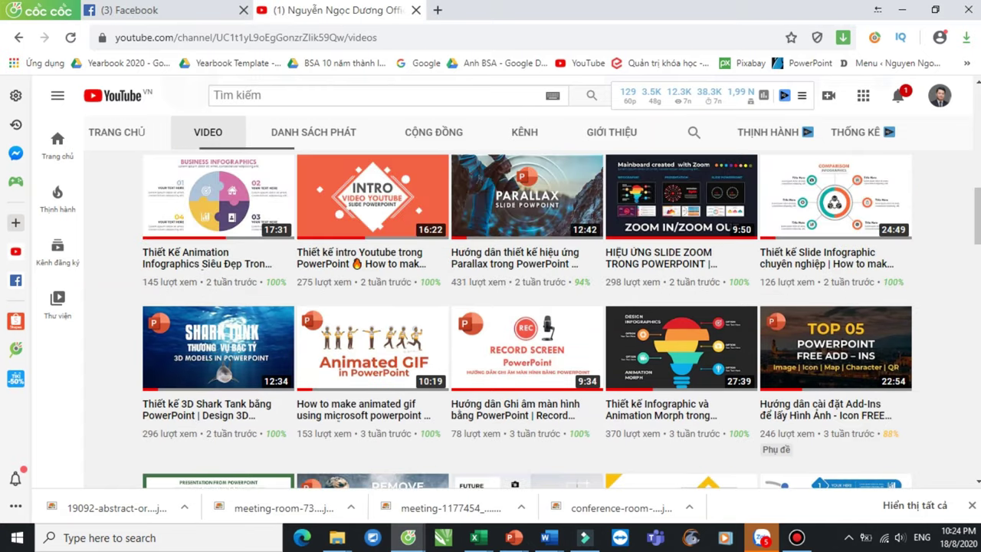
click(974, 300)
drag(973, 299, 974, 414)
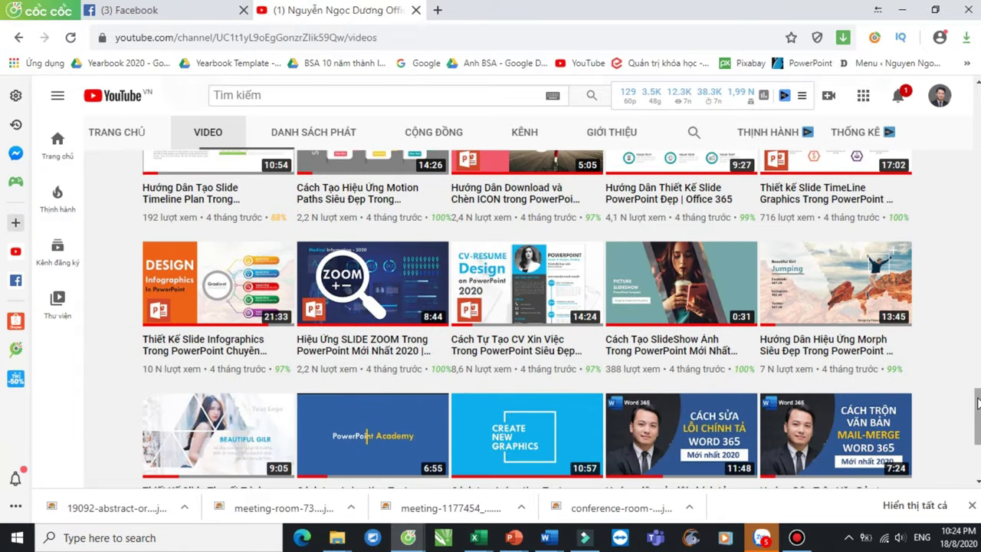
mouse_move(592, 369)
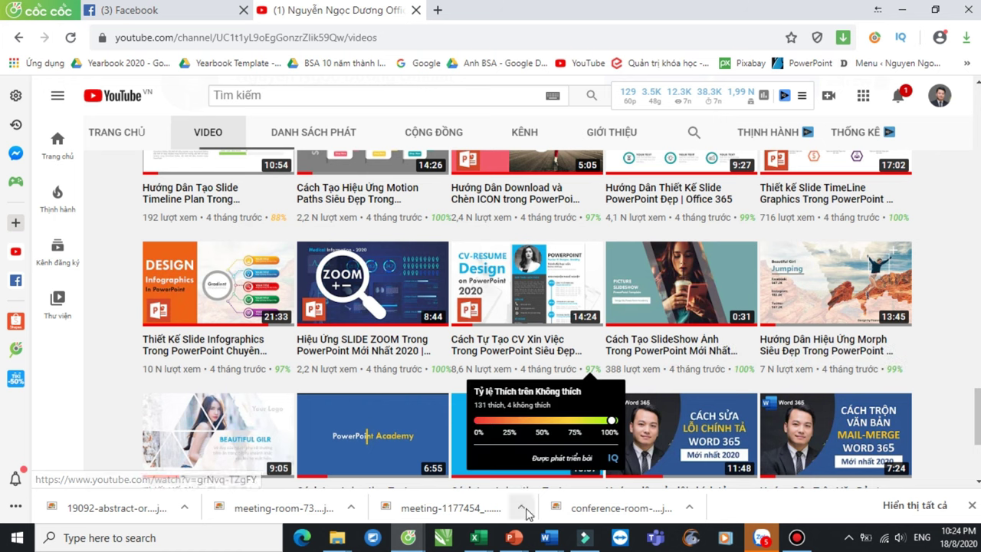
Return to the deck, nudge slide 9's stripe overlay left, then undo the move
click(766, 487)
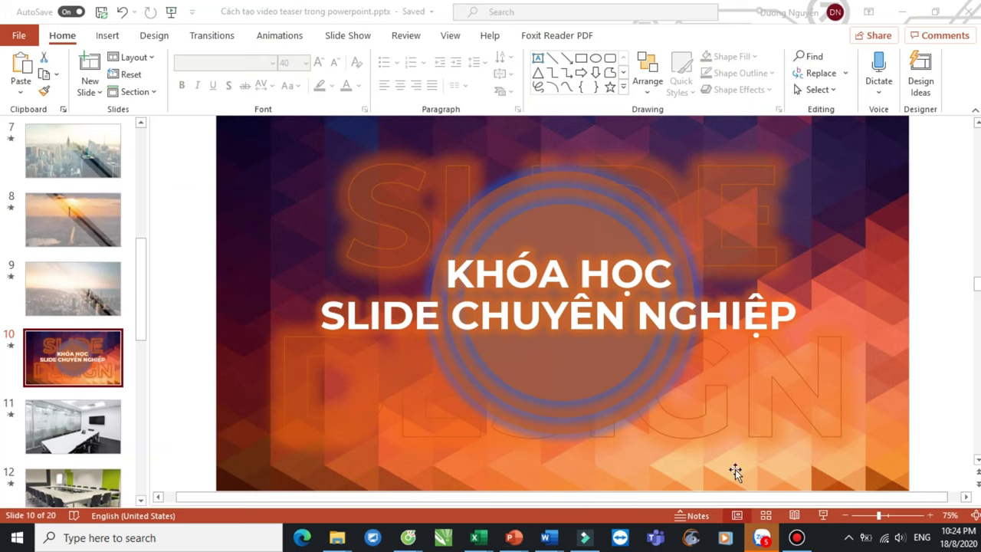
click(86, 304)
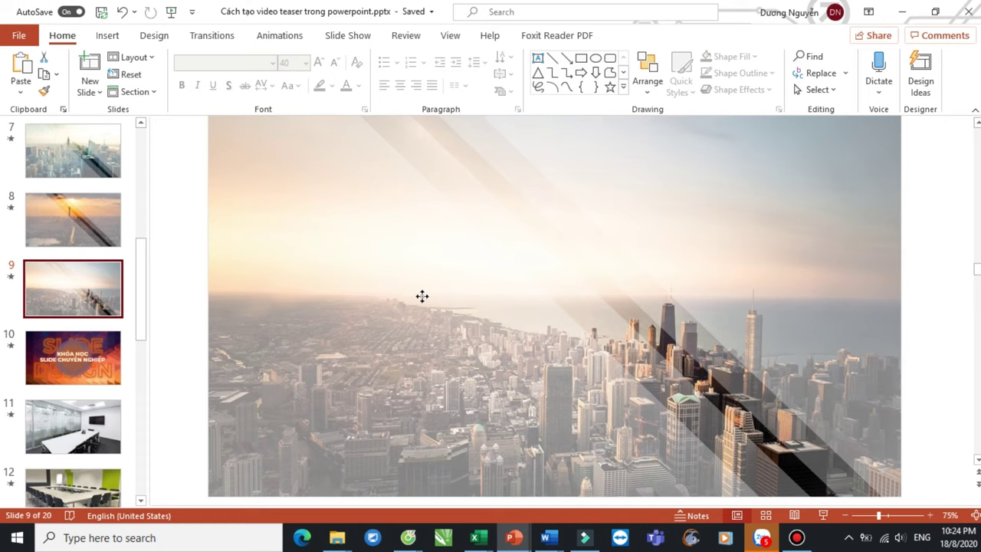
click(424, 299)
scroll(428, 304, down, 3)
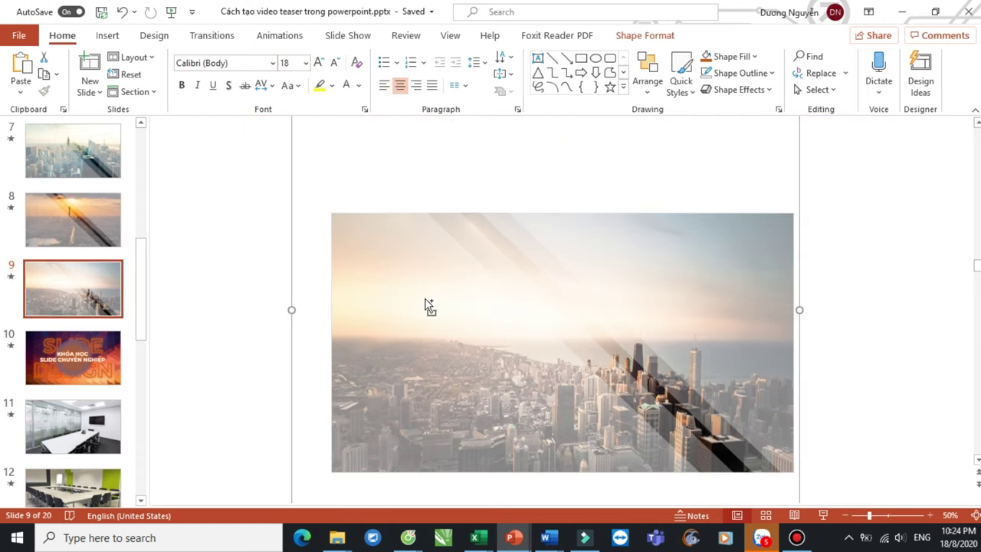
drag(431, 302, 365, 311)
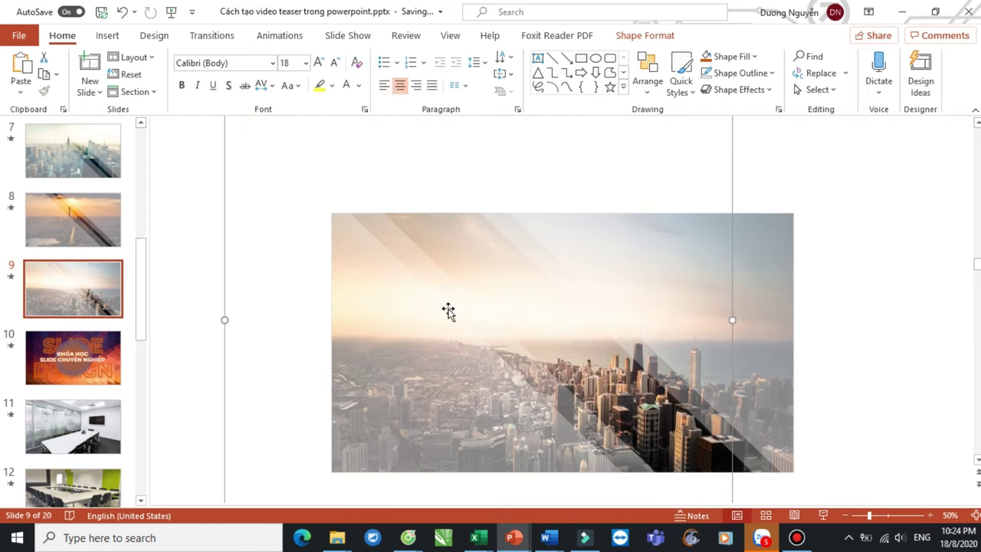
key(ctrl+z)
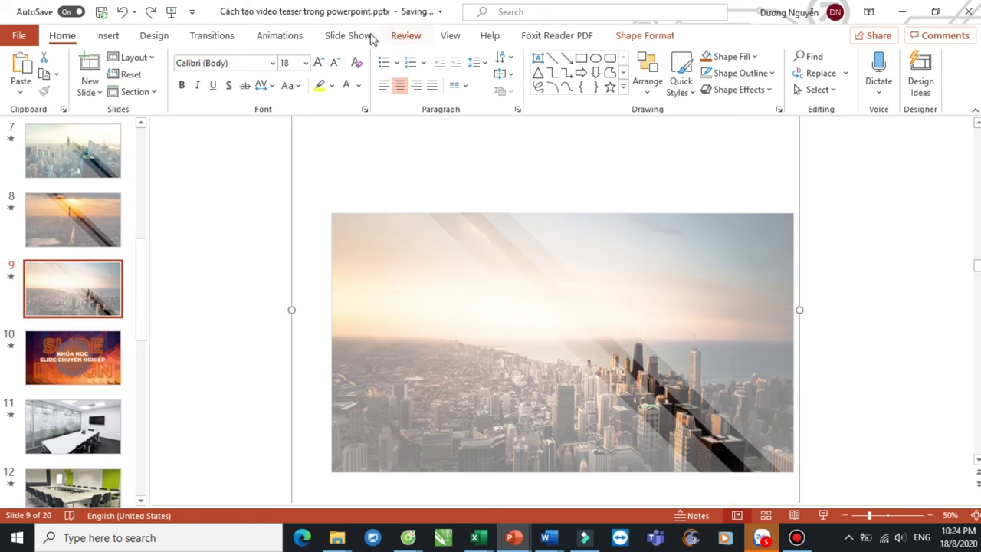
Open the Animation Pane, inspect Group 3's Fly Out settings unchanged, then show slide 10's animations
click(281, 35)
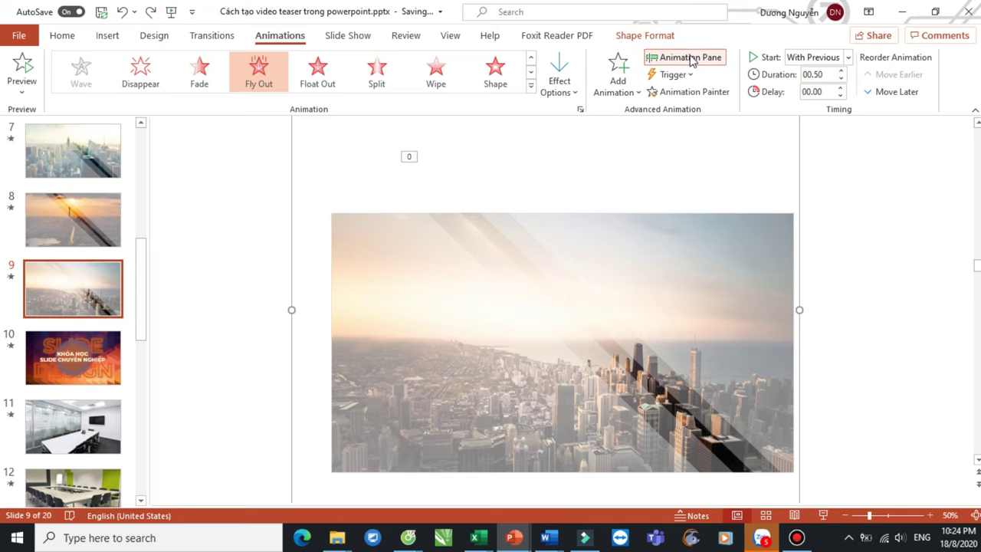
click(686, 57)
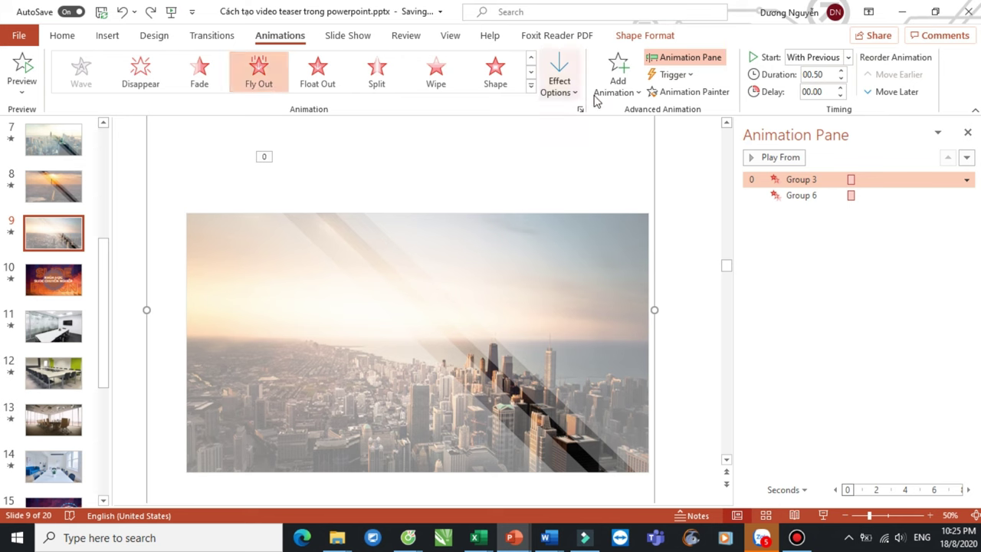
click(967, 179)
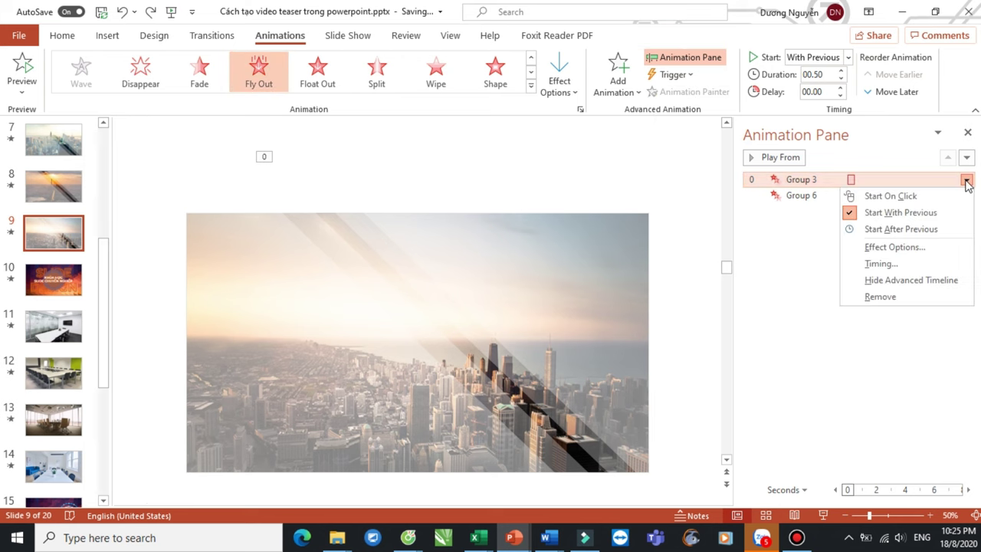
click(924, 249)
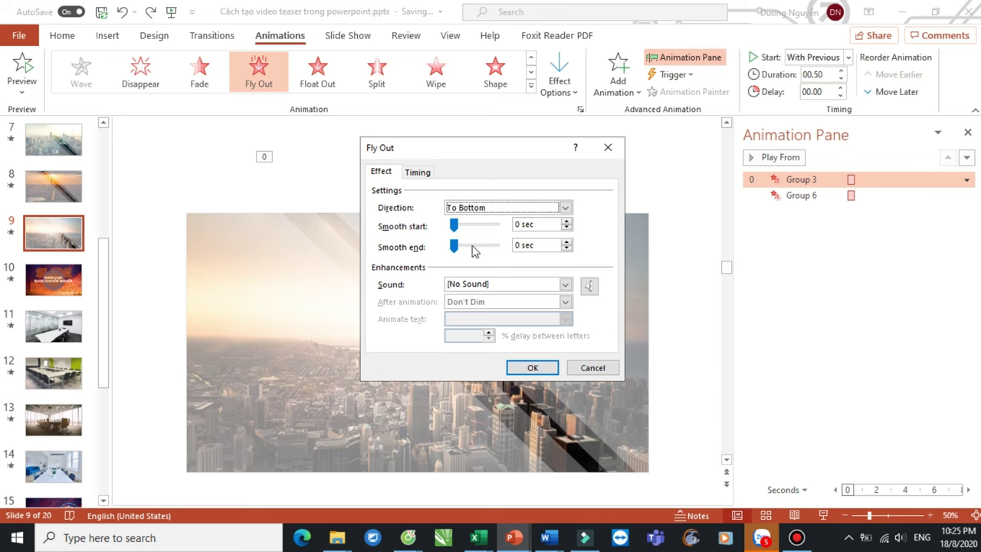
click(608, 148)
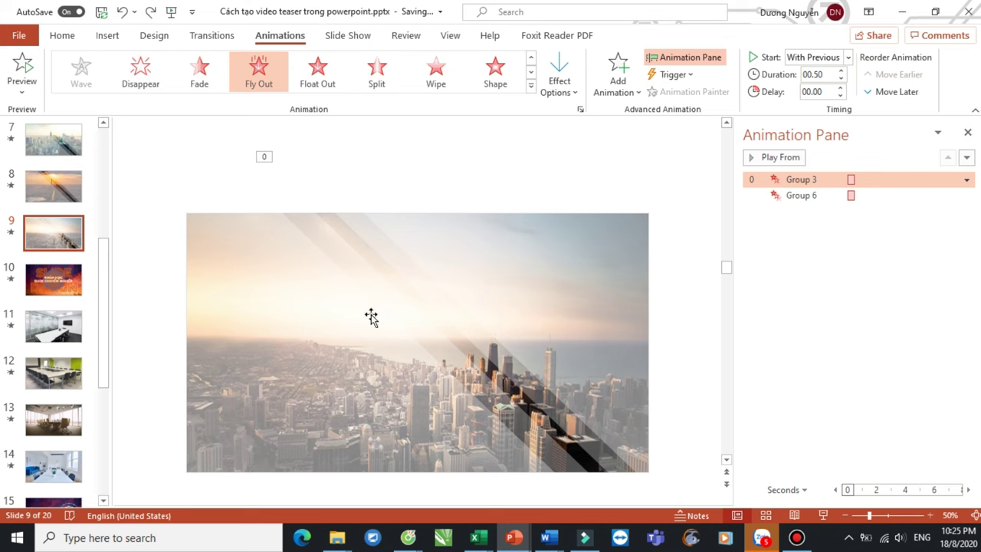
click(497, 292)
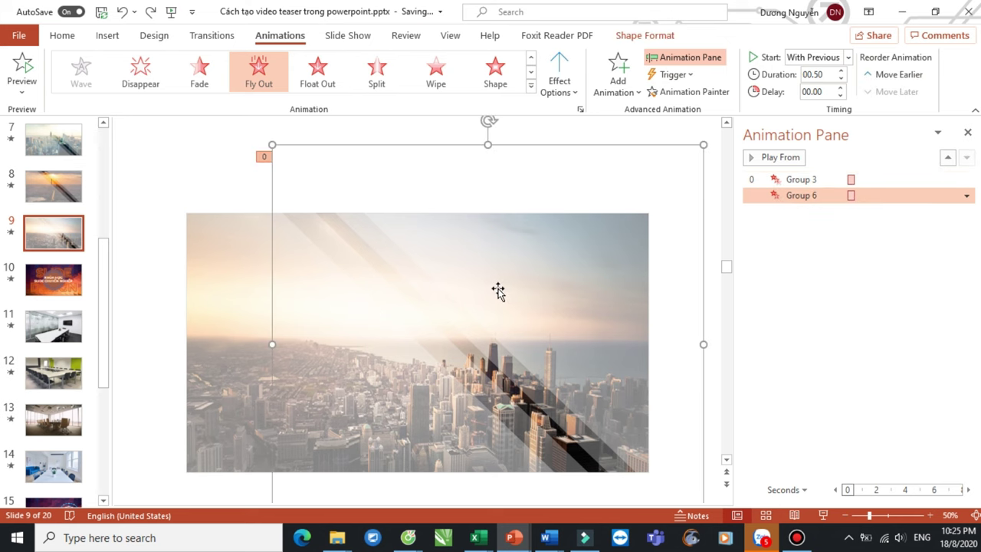
click(245, 285)
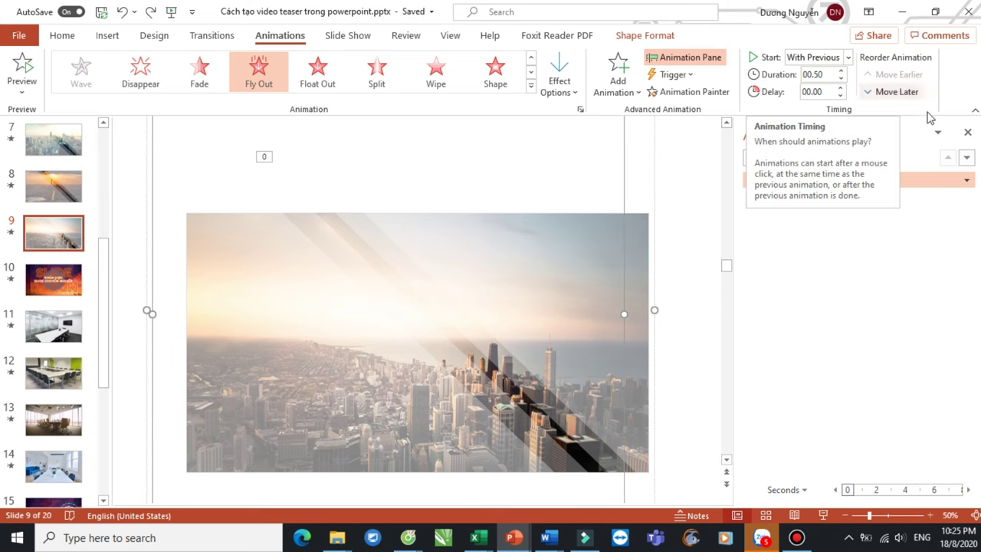
click(879, 196)
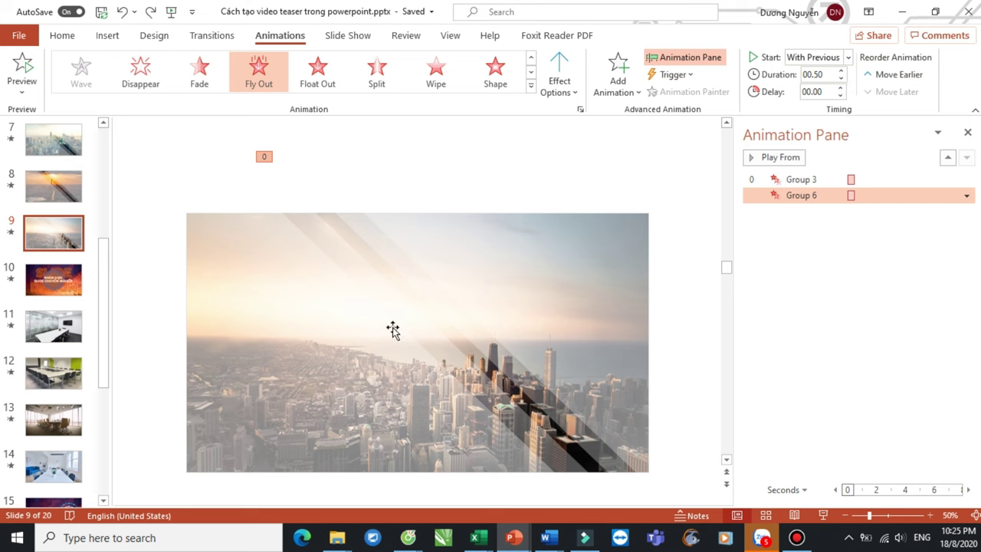
click(56, 295)
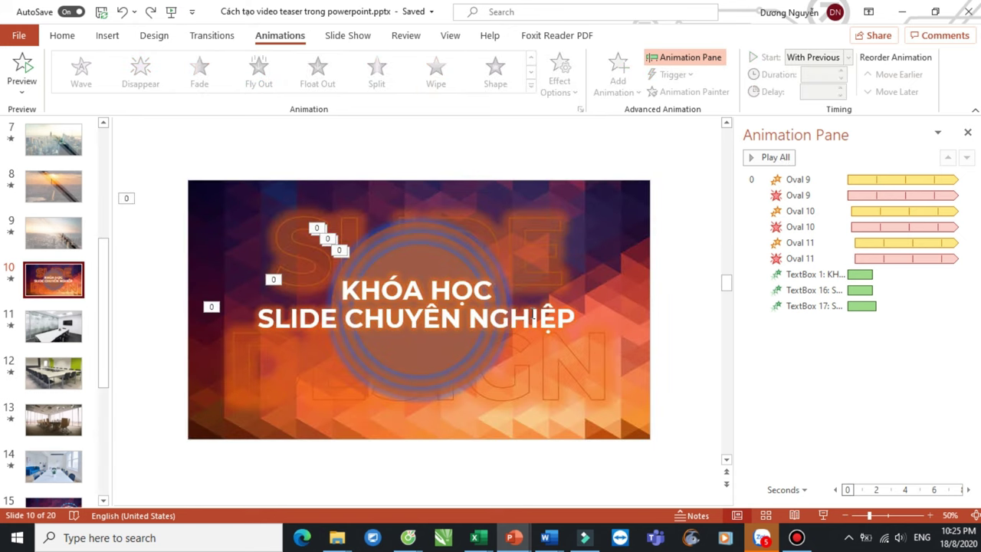
Preview slide 10's animations twice with Shift+F5, then bring the Cốc Cốc YouTube page forward
key(shift+F5)
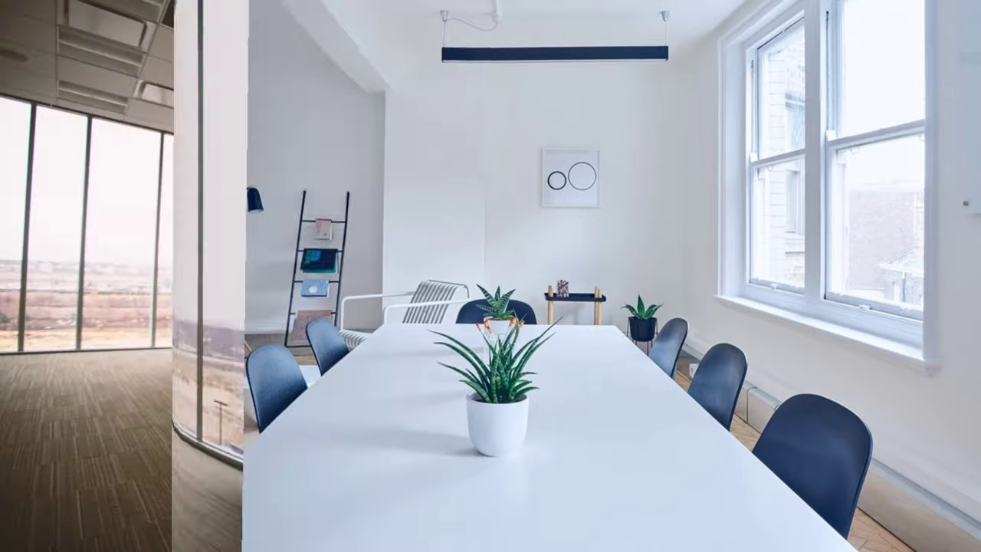
key(Escape)
click(78, 297)
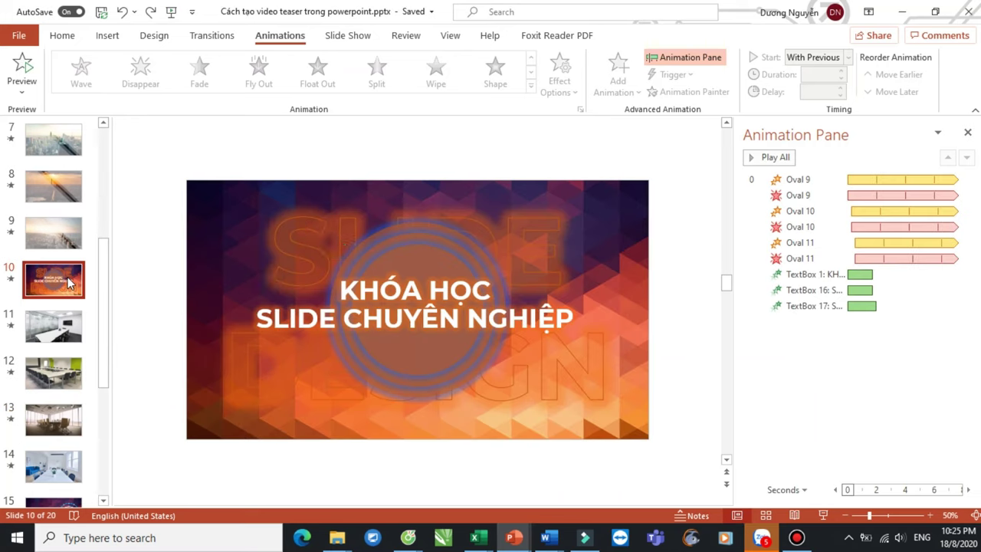
key(shift+F5)
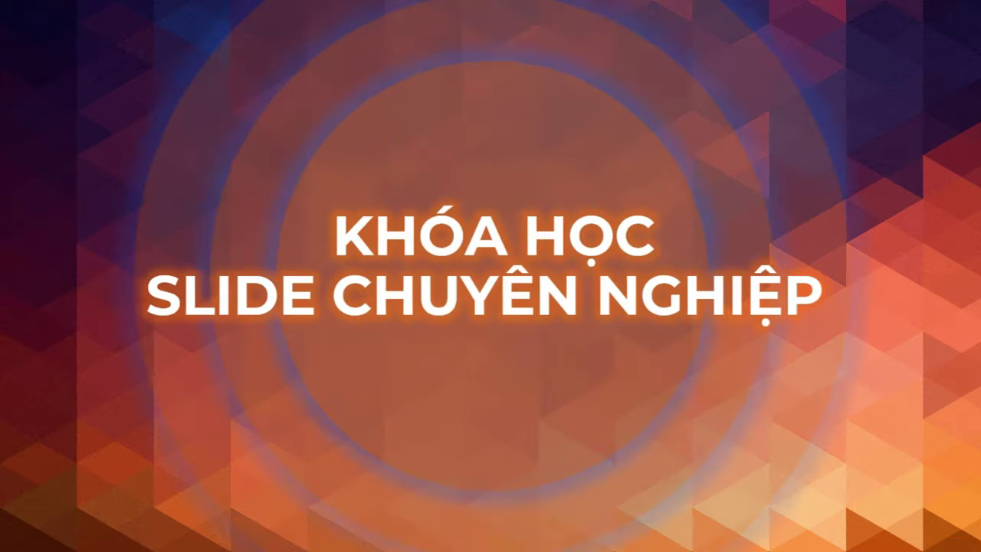
key(Escape)
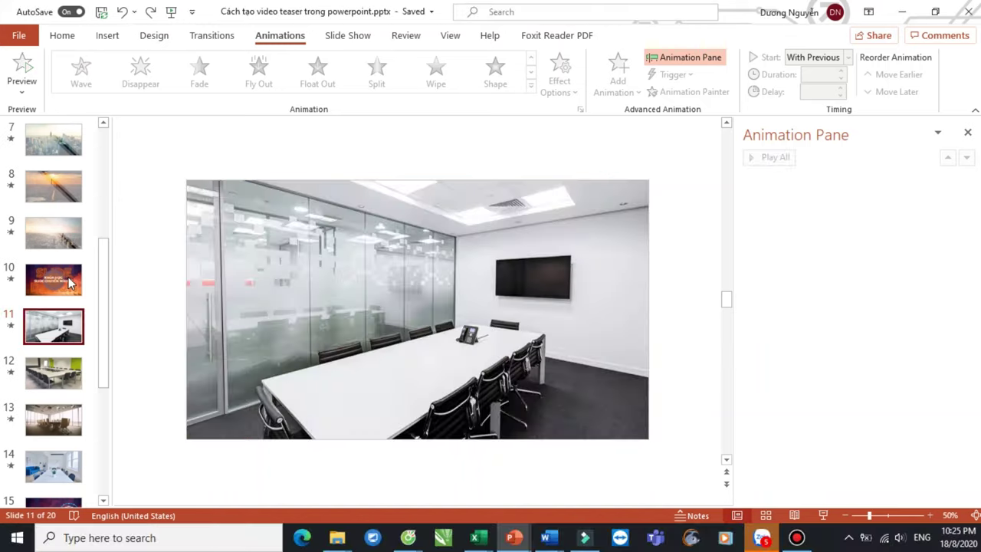
click(354, 487)
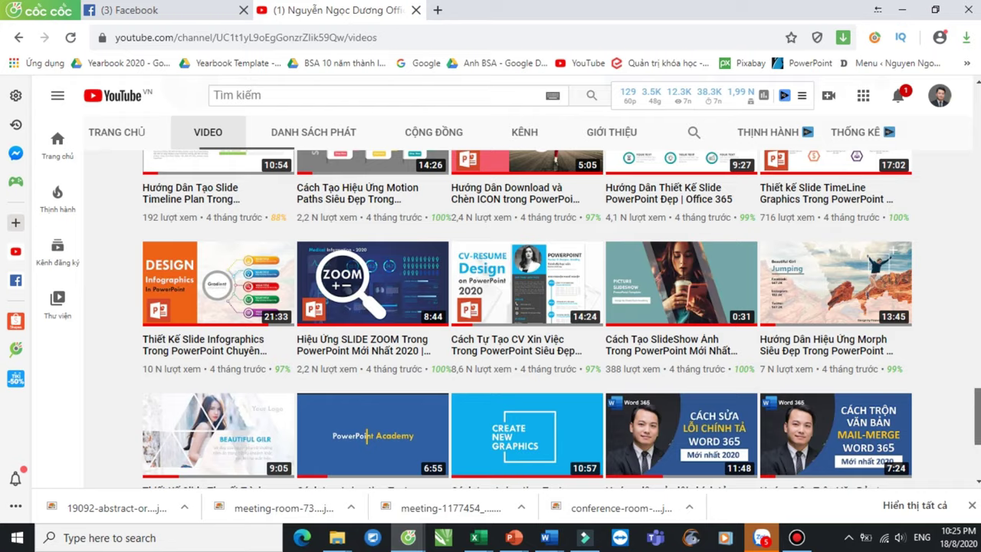
Open the 'Thiết Kế Hiệu Ứng Slide Chuyển Động' video in a new tab and switch to it
scroll(368, 435, up, 2)
scroll(368, 435, up, 2)
scroll(368, 435, up, 2)
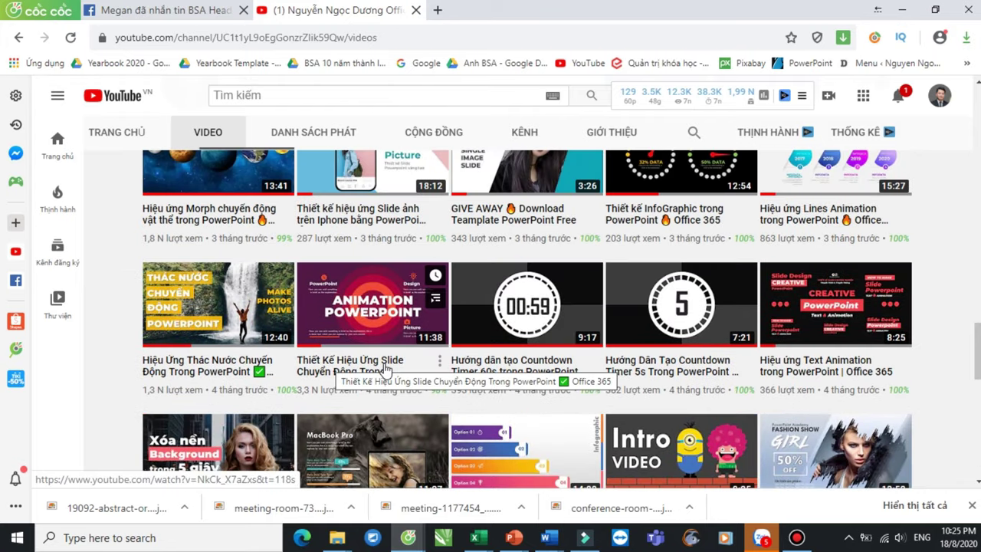
right_click(347, 371)
click(387, 373)
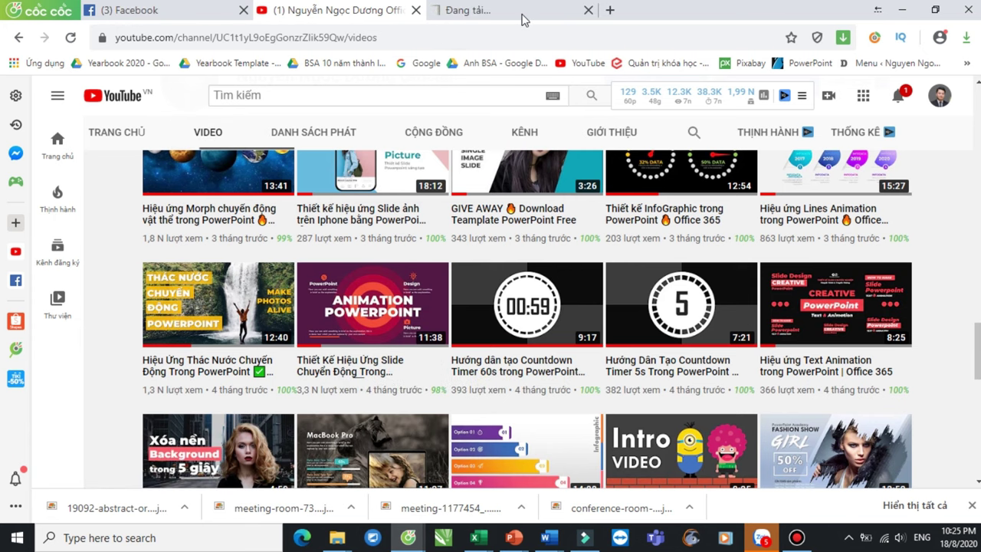
click(521, 19)
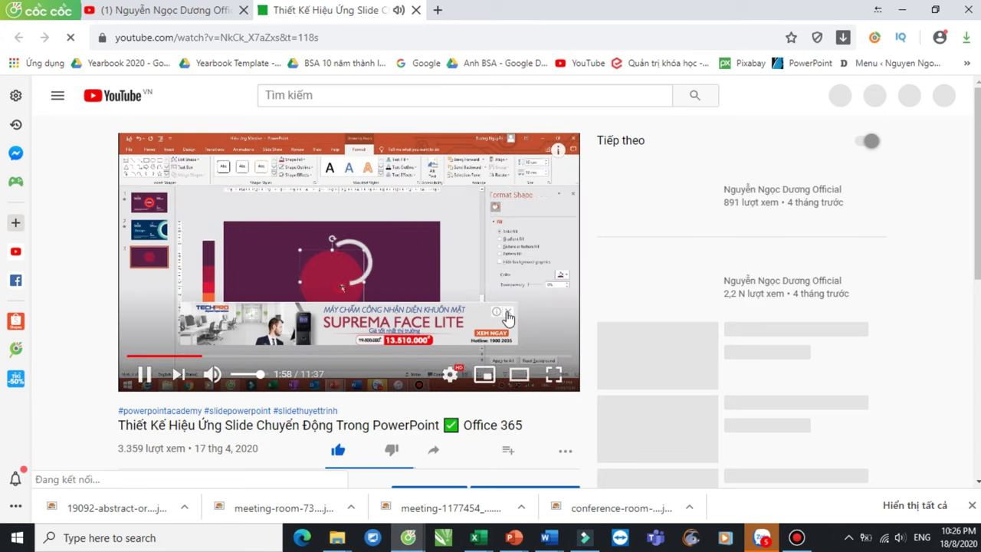
Close the video's overlay ad, pause playback at 2:00, and return to PowerPoint
click(508, 312)
click(144, 374)
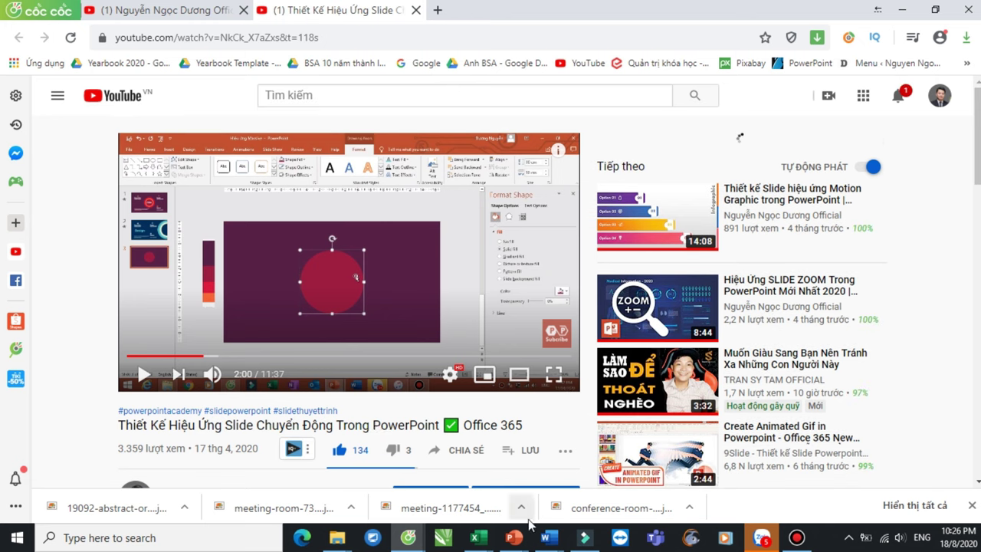
mouse_move(513, 538)
click(675, 464)
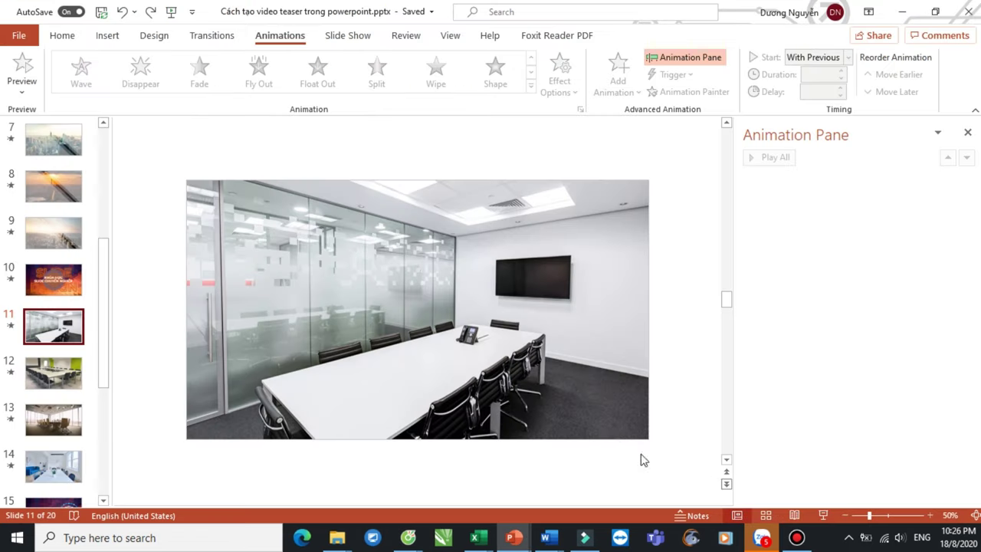
Preview the deck as a slide show from slide 11, then return to editing
click(967, 132)
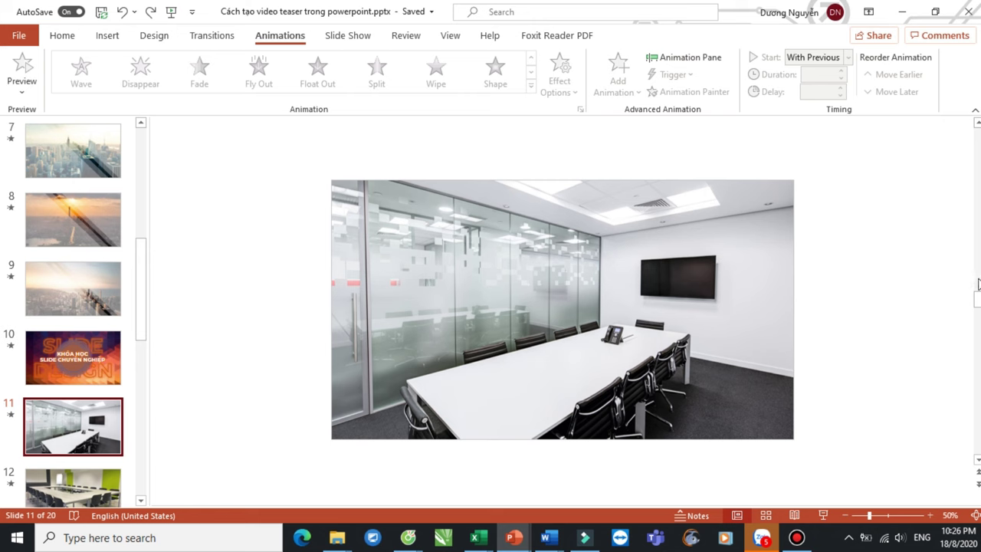
drag(142, 271, 141, 308)
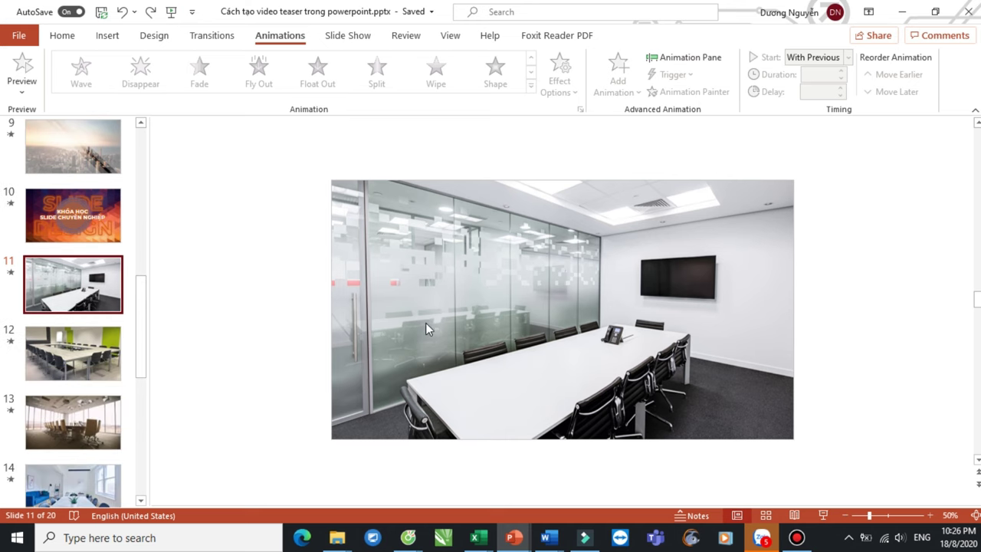
key(shift+F5)
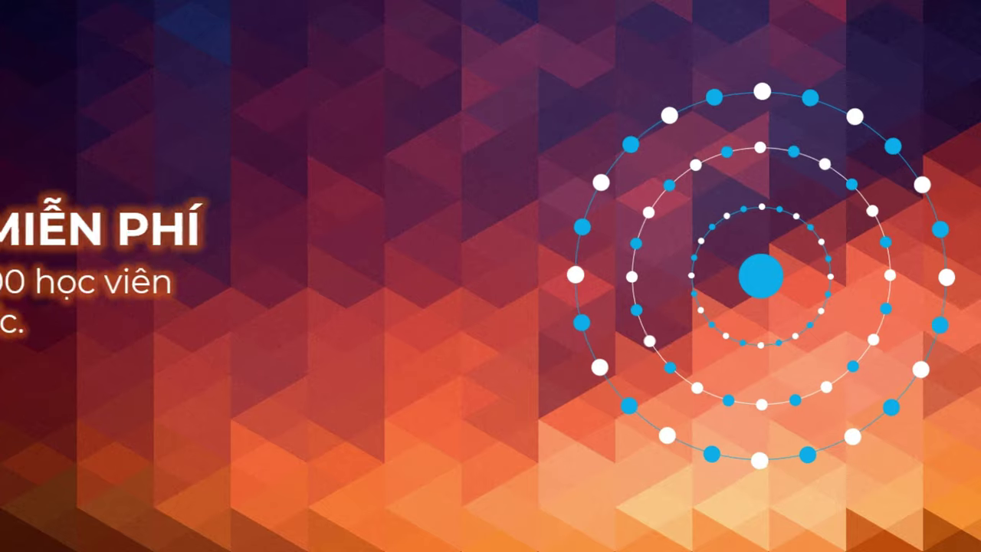
key(Escape)
Apply the Page Curl transition to slide 14
click(87, 295)
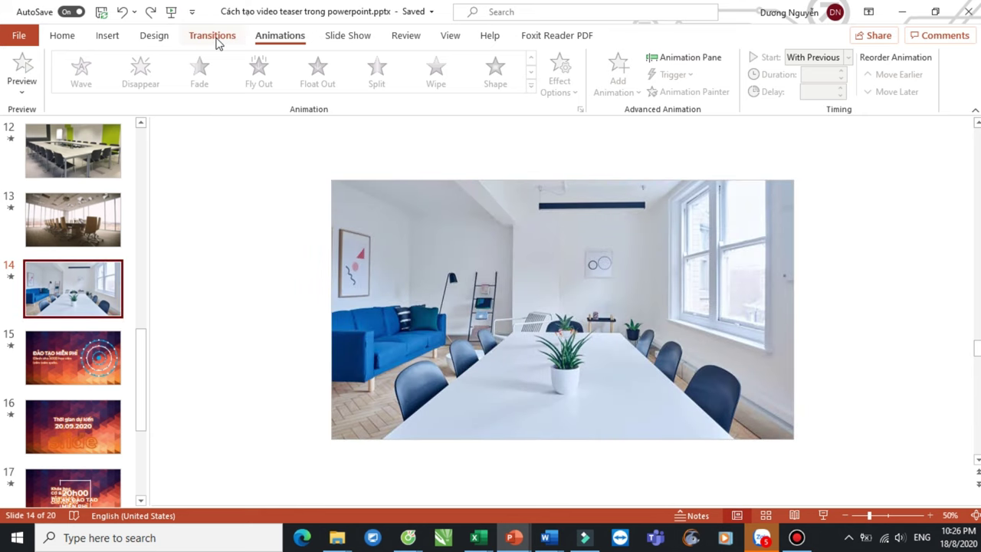
click(212, 36)
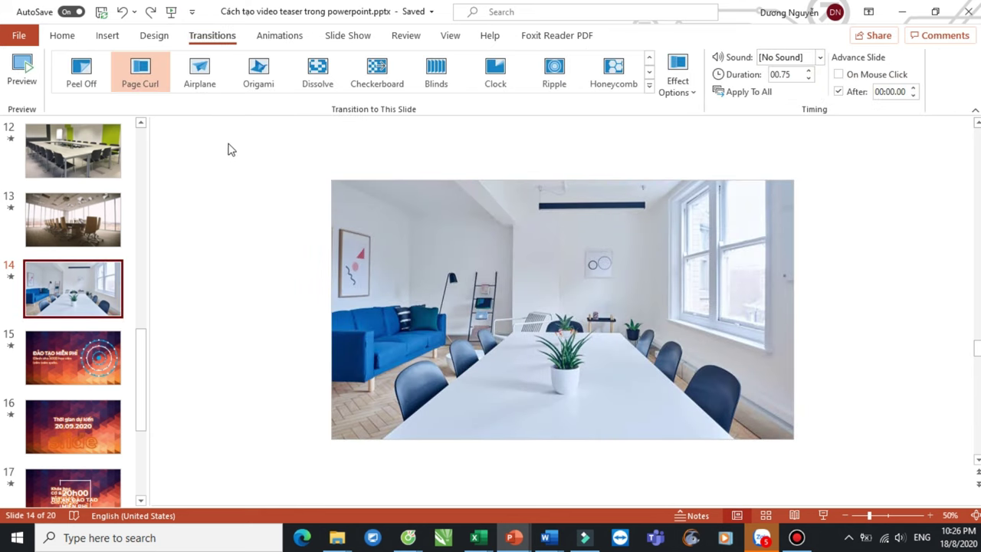
click(140, 86)
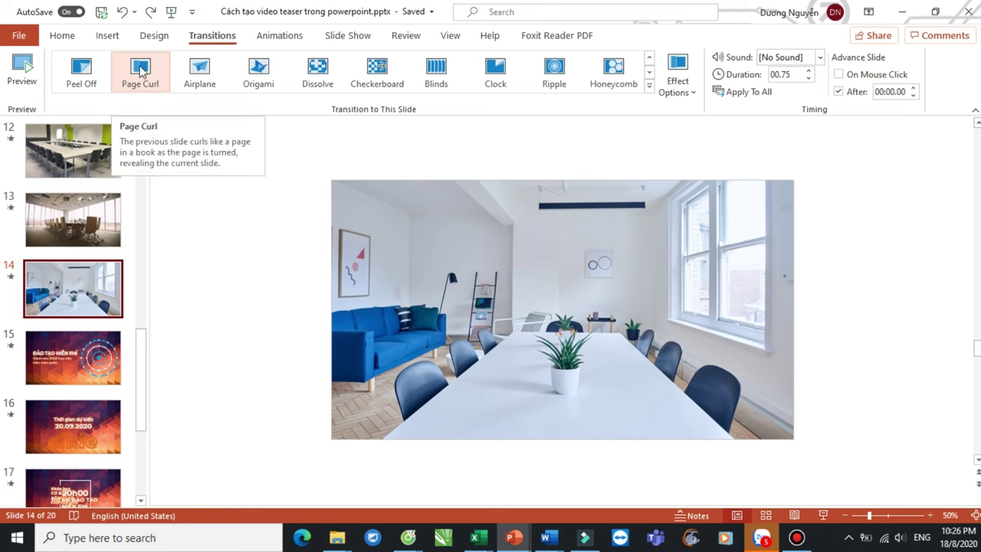
Review slides 11, 12 and 13 to confirm that slides 11 and 13 also use Page Curl
drag(143, 340, 140, 288)
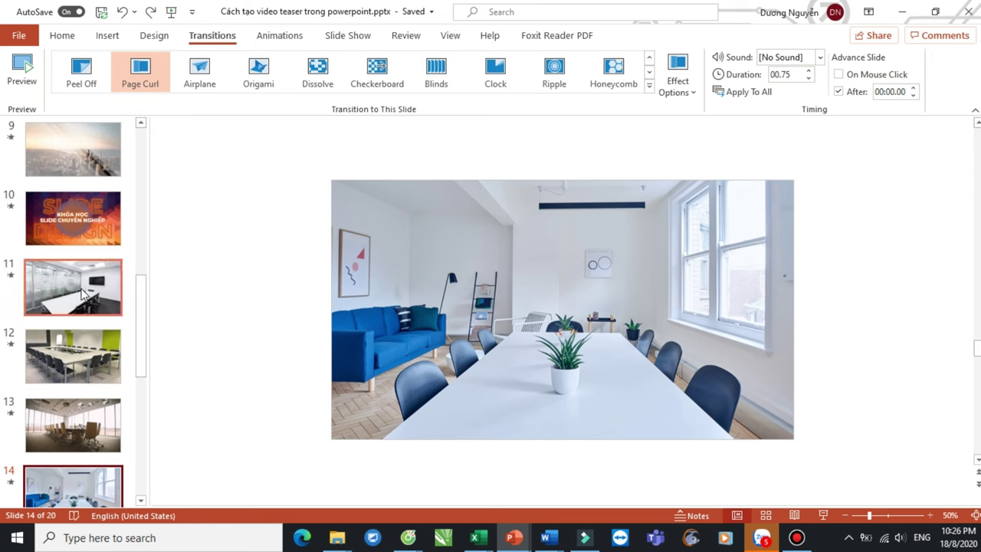
click(83, 293)
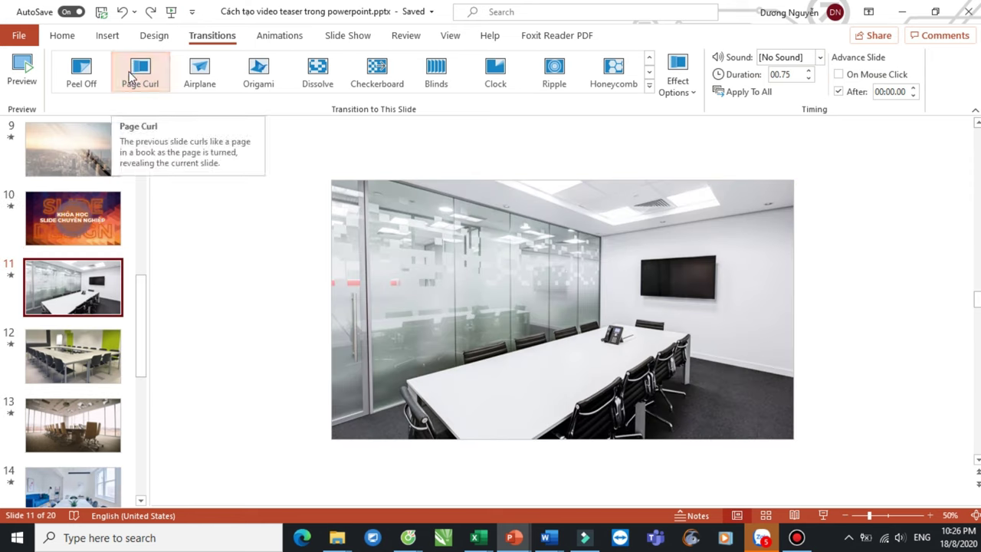
click(92, 351)
click(90, 423)
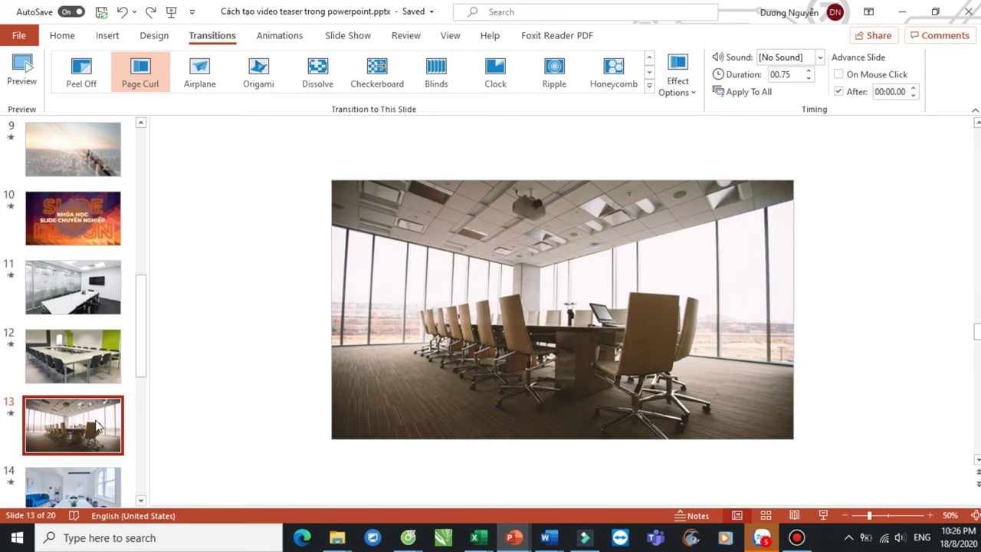
Browse the recent uploads on the channel's YouTube Videos page, then return to PowerPoint
click(330, 483)
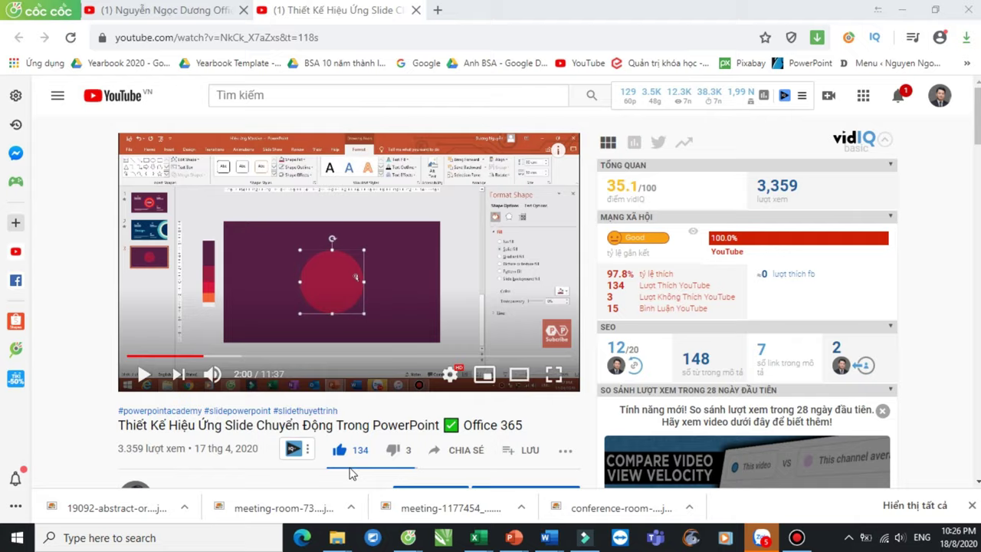
click(143, 7)
drag(977, 352, 967, 195)
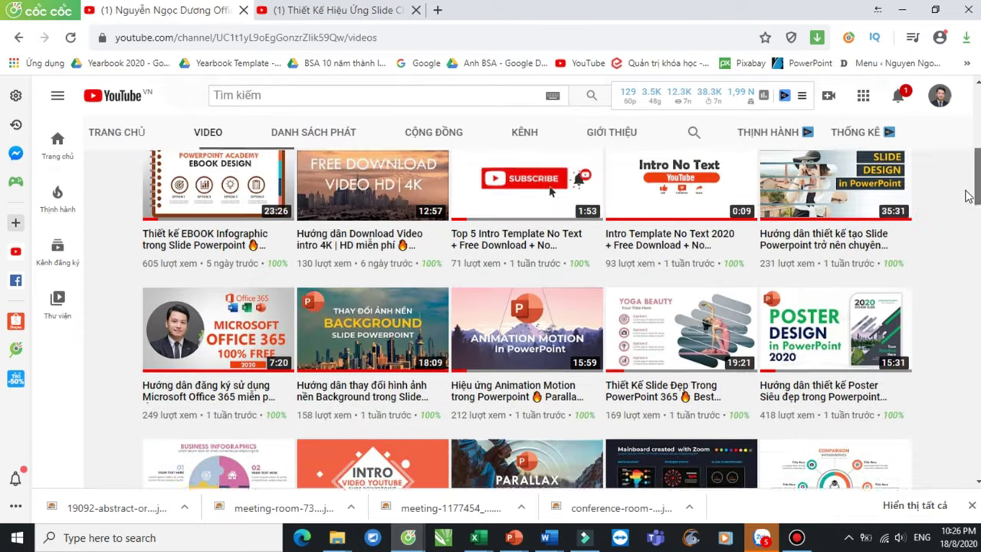
scroll(968, 195, up, 3)
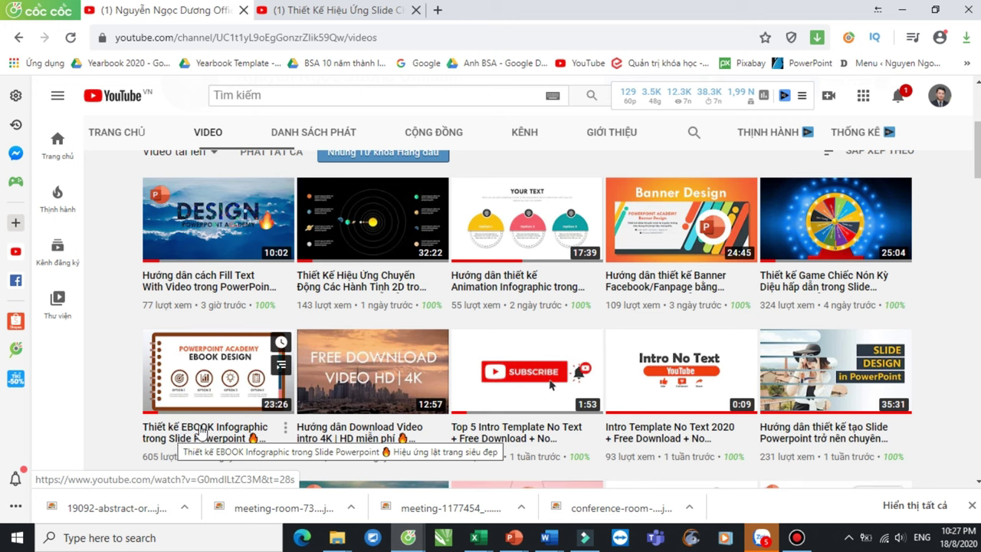
mouse_move(547, 537)
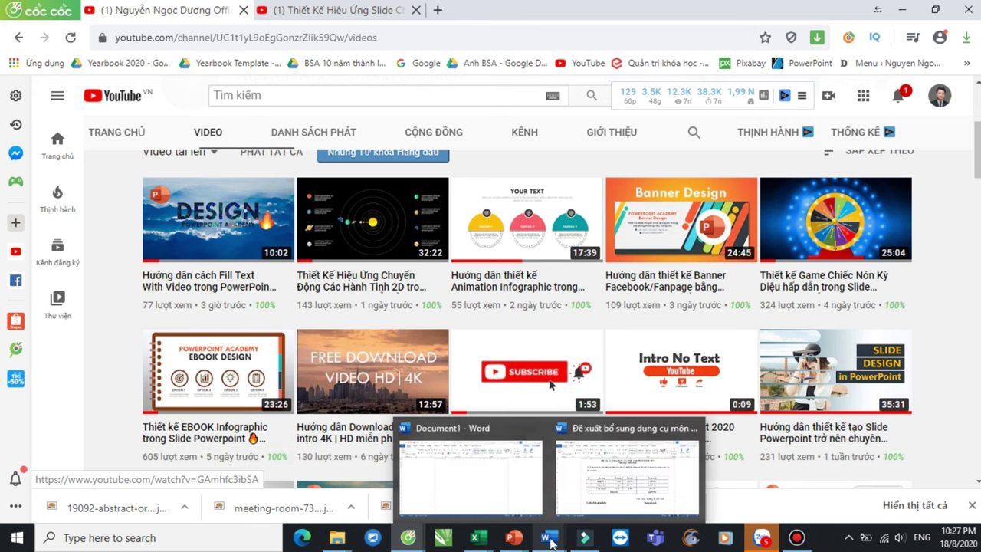
click(729, 490)
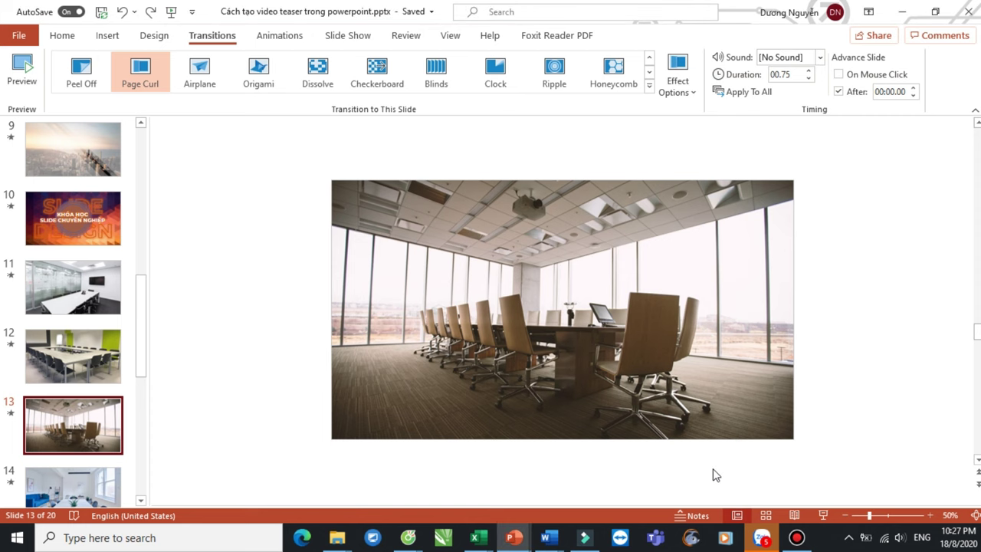
Preview slide 15, 'ĐÀO TẠO MIỄN PHÍ', as a full-screen slide show, then exit back to editing
click(976, 332)
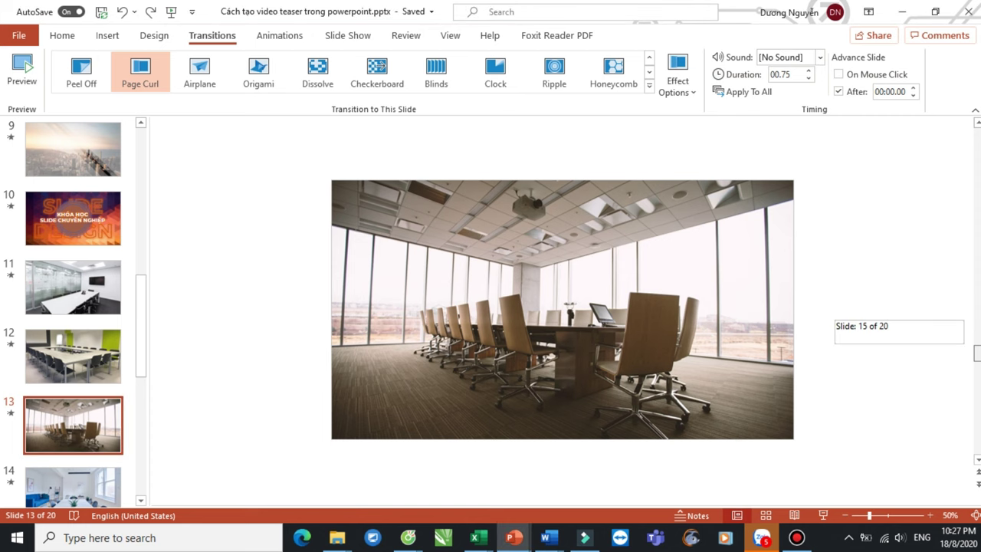
drag(975, 378, 976, 397)
click(140, 390)
drag(140, 389, 135, 368)
click(82, 307)
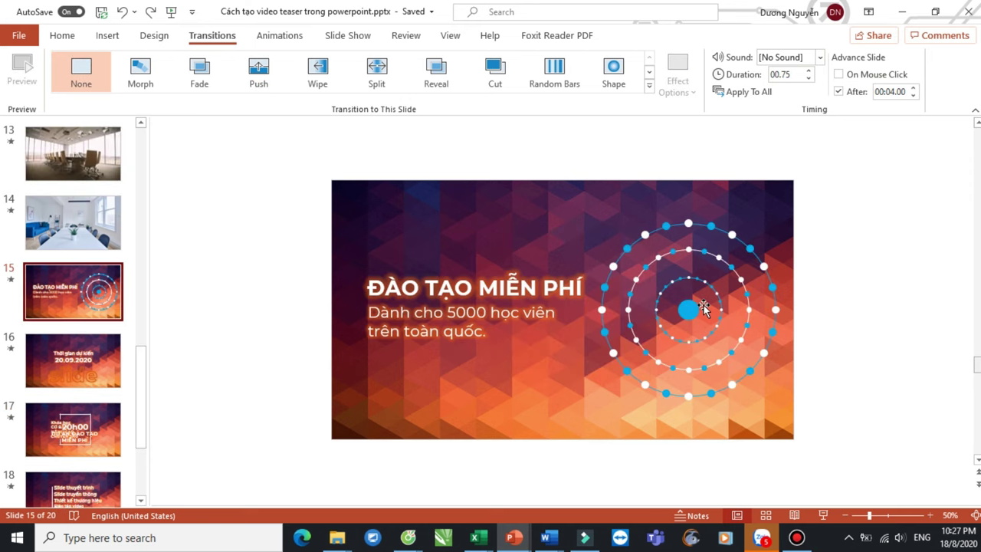
key(shift+F5)
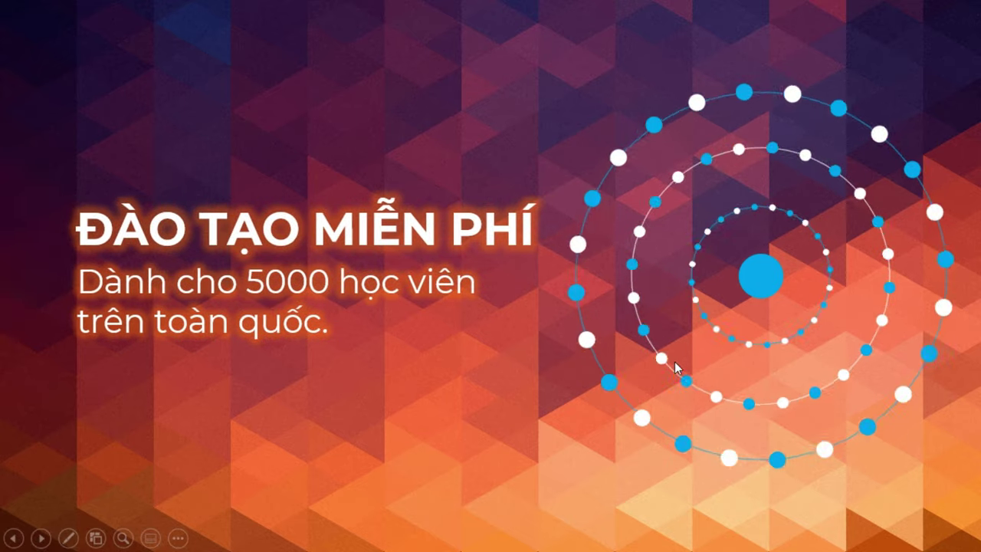
key(Escape)
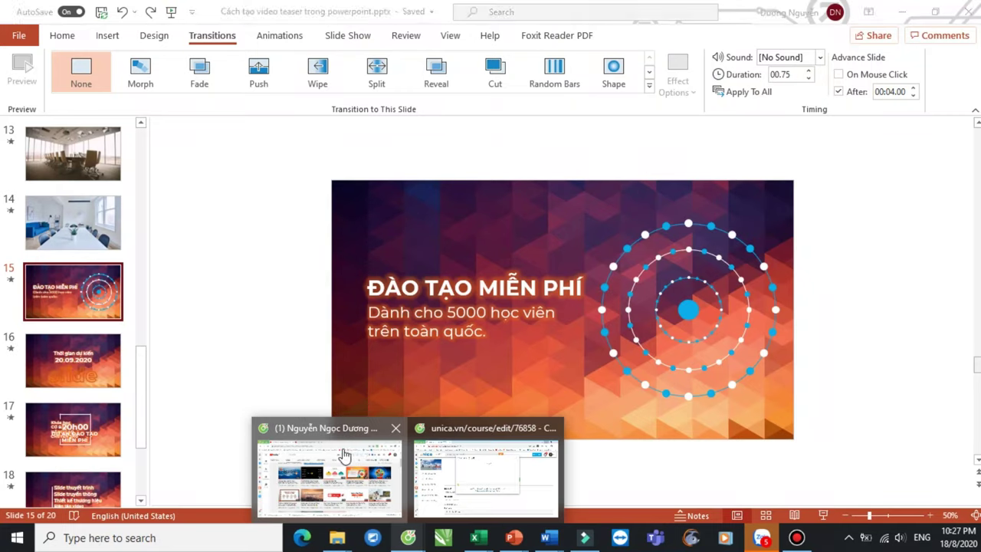
Scroll down to the channel's older YouTube uploads, then return to the PowerPoint deck
click(350, 458)
mouse_move(408, 538)
mouse_move(978, 173)
mouse_down()
mouse_move(976, 268)
mouse_move(640, 337)
mouse_up()
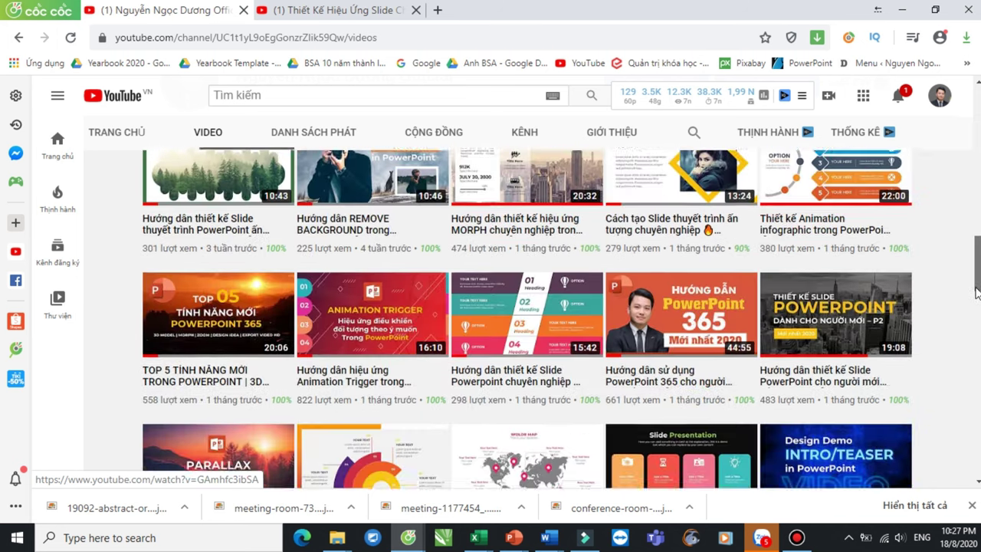
mouse_move(527, 329)
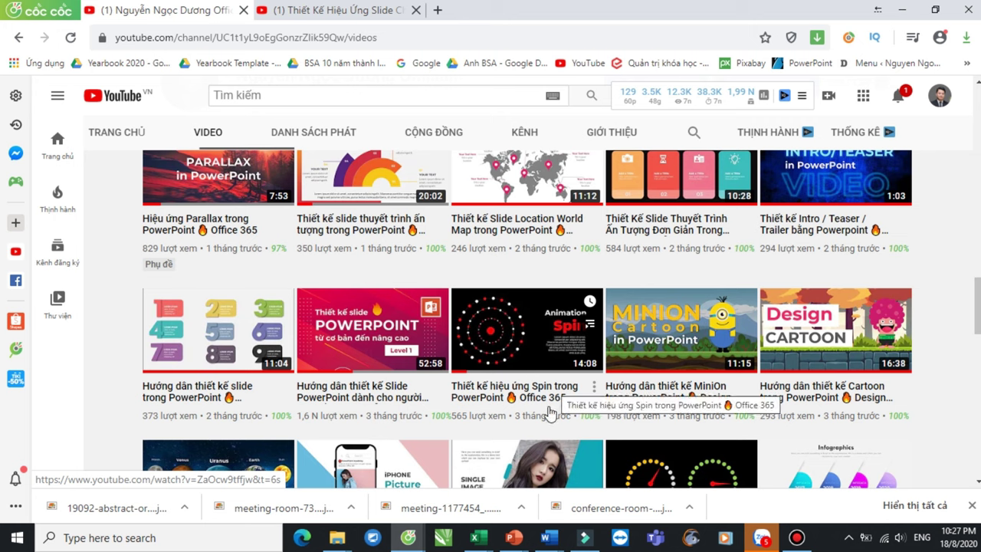
click(720, 483)
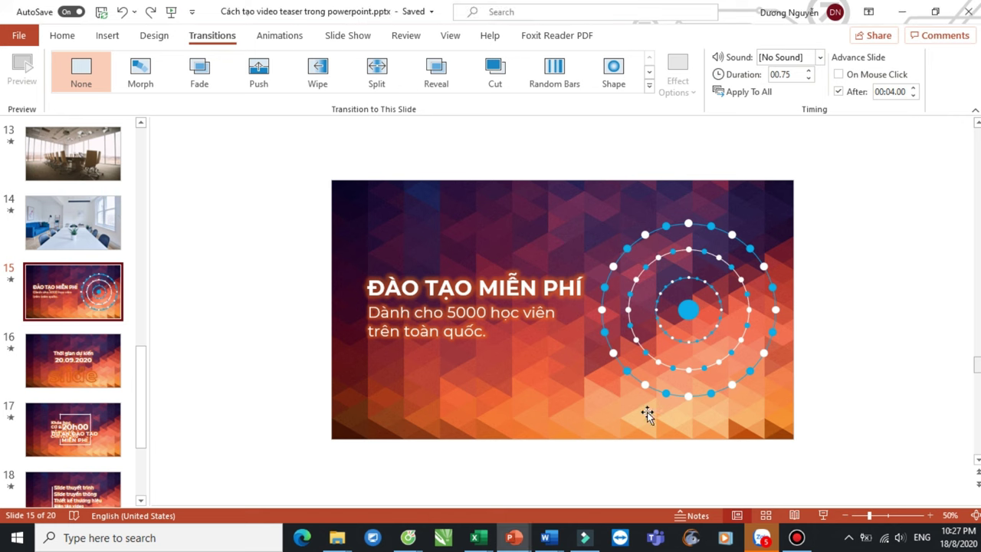
Play slide 17 full screen to preview its Push transition and text animations, then exit
click(977, 368)
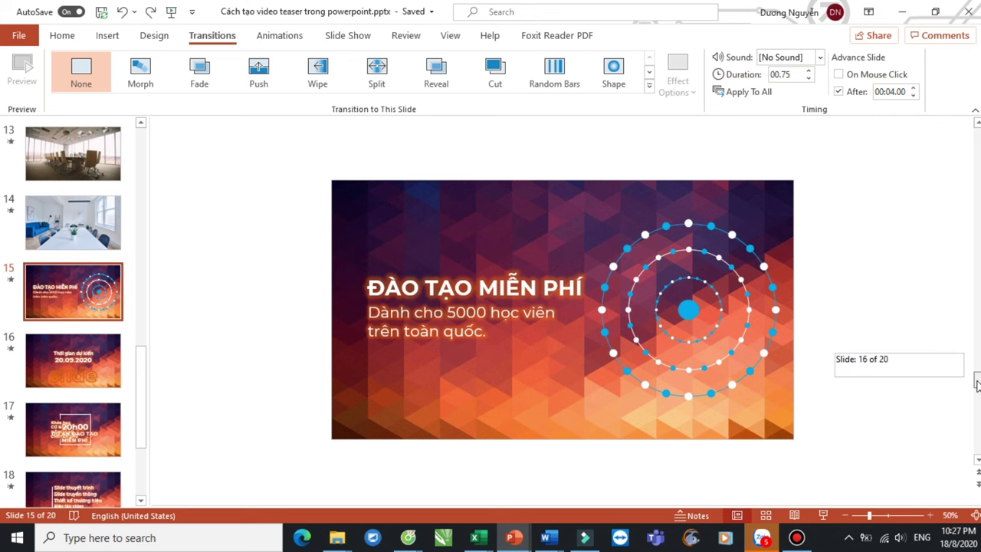
drag(977, 392, 977, 394)
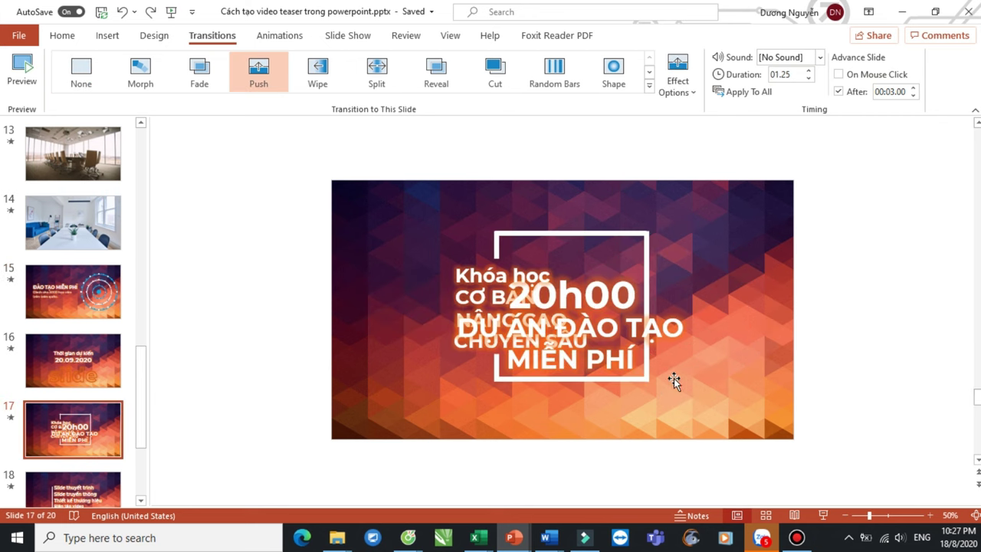
drag(142, 405, 142, 396)
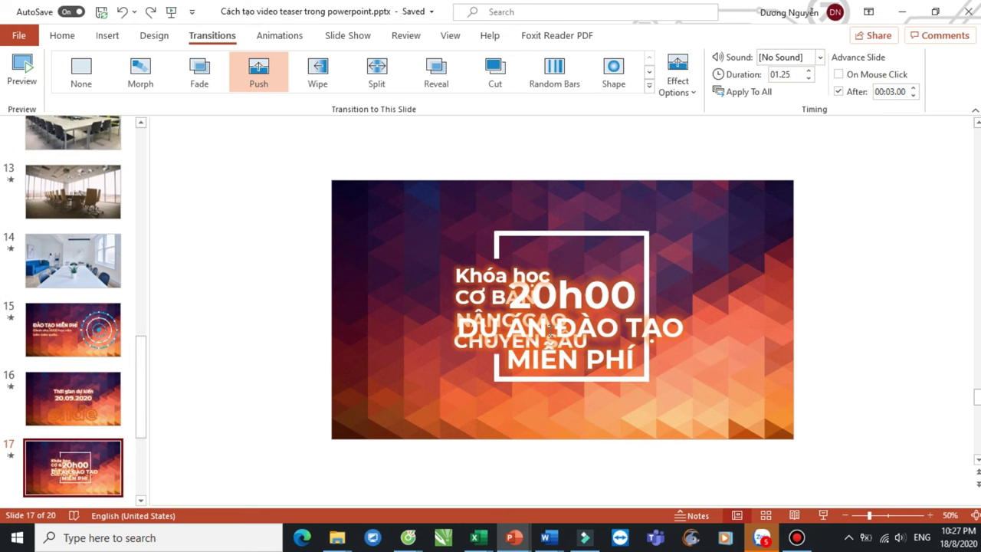
key(shift+F5)
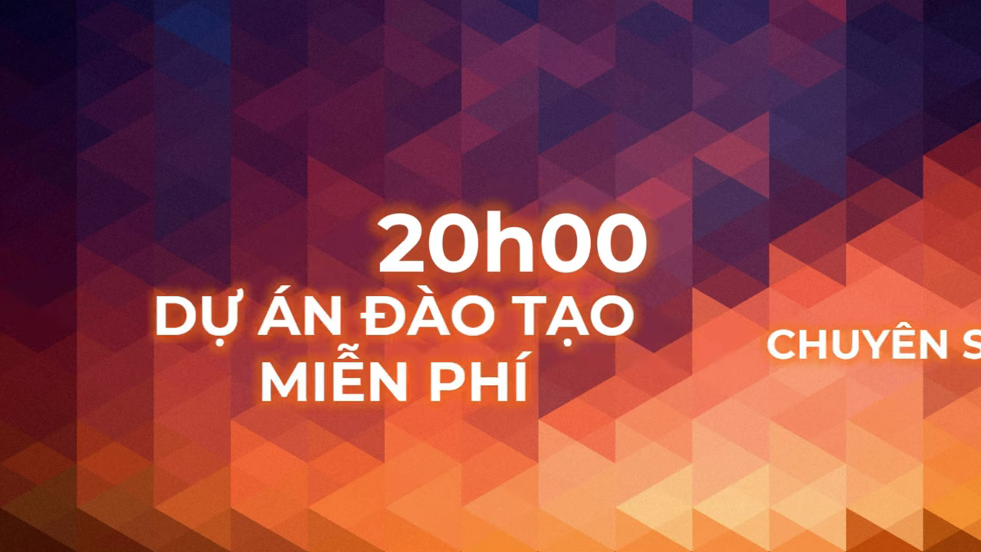
key(Escape)
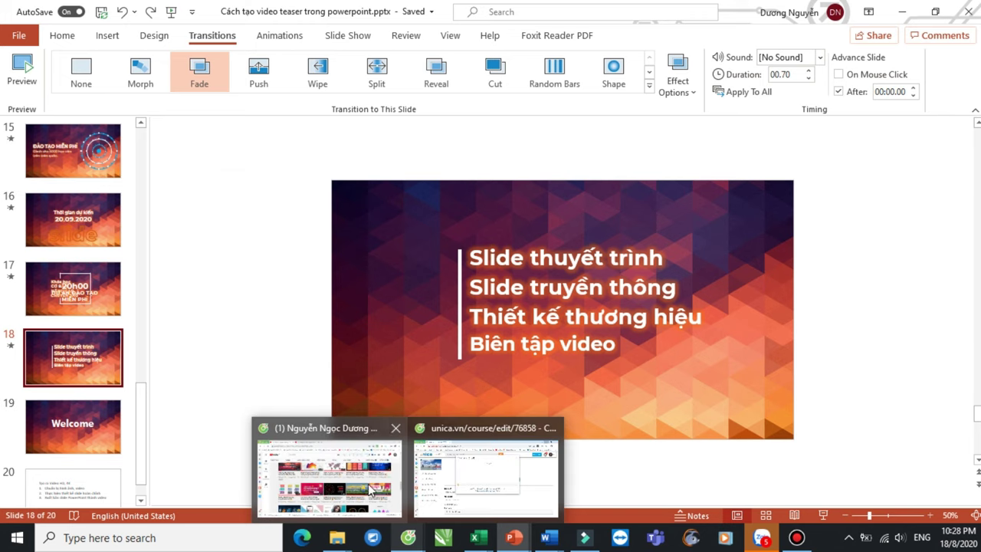
Open the YouTube video 'Cách tạo Animation Text trong PowerPoint 365' from the channel page
click(330, 468)
scroll(840, 442, down, 5)
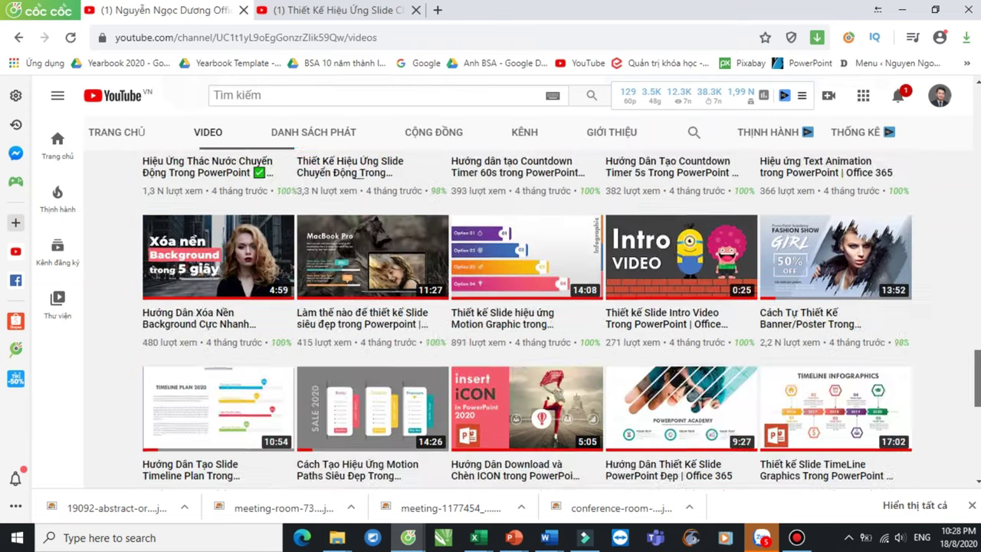
scroll(840, 442, down, 4)
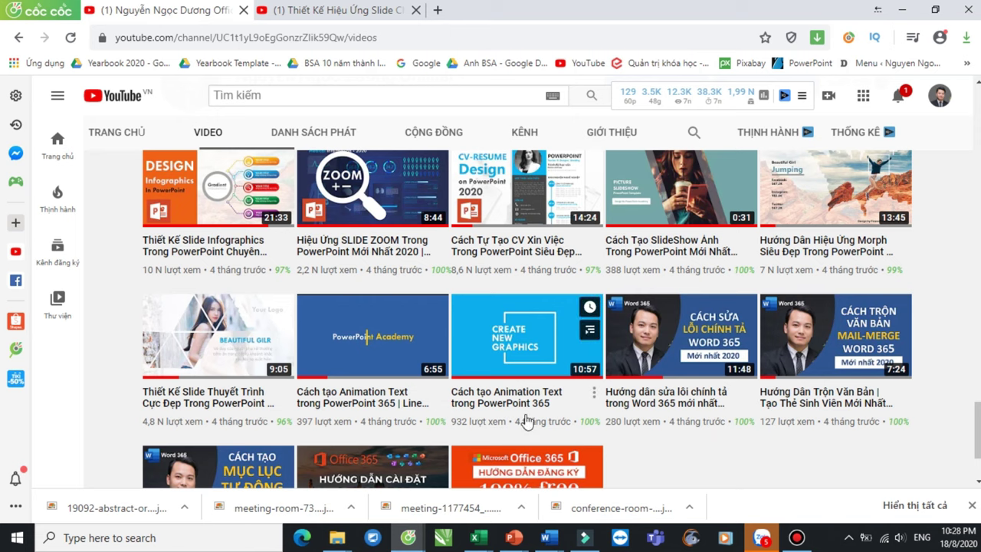
click(514, 403)
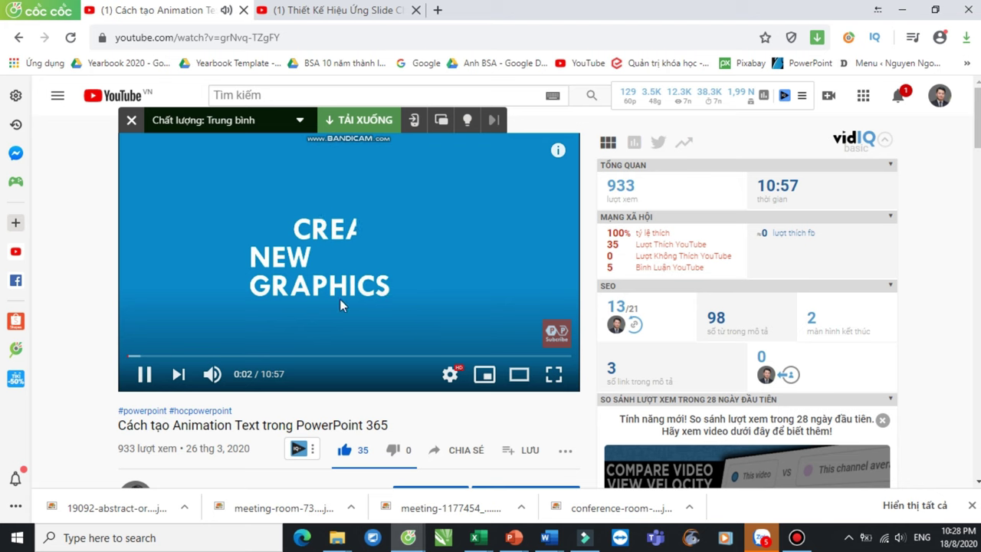
Pause the tutorial at 0:07 and bring the teaser presentation back to the front
click(145, 375)
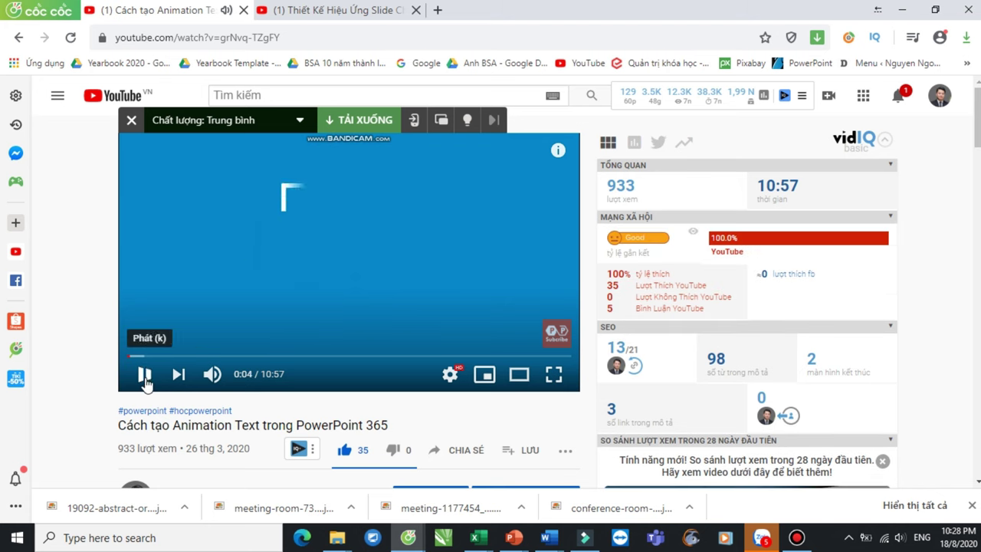
click(143, 374)
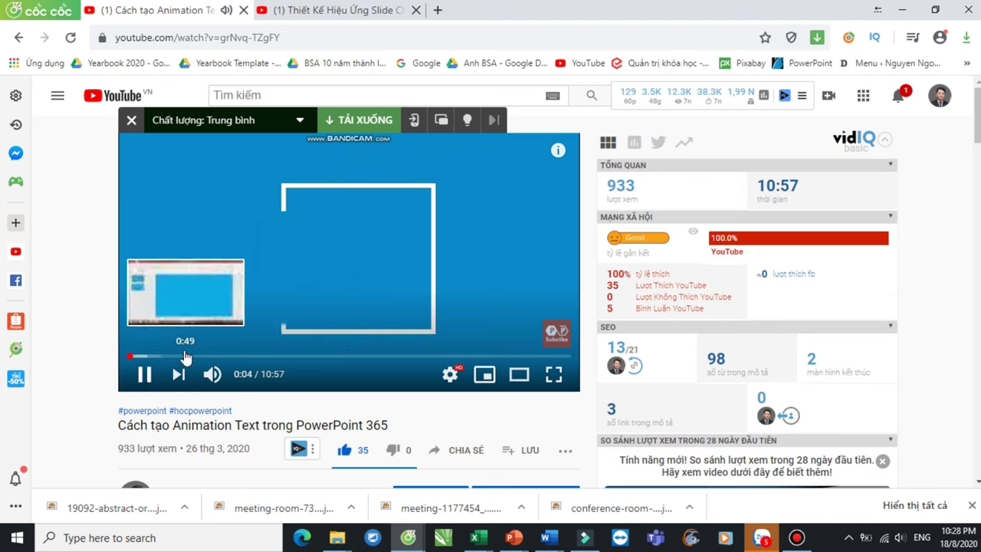
click(144, 374)
mouse_move(513, 538)
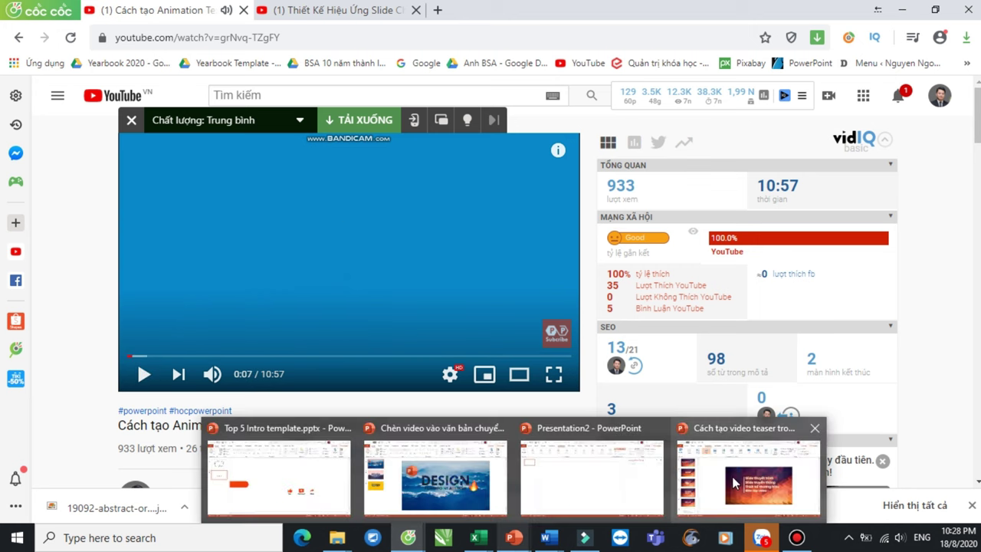
click(694, 467)
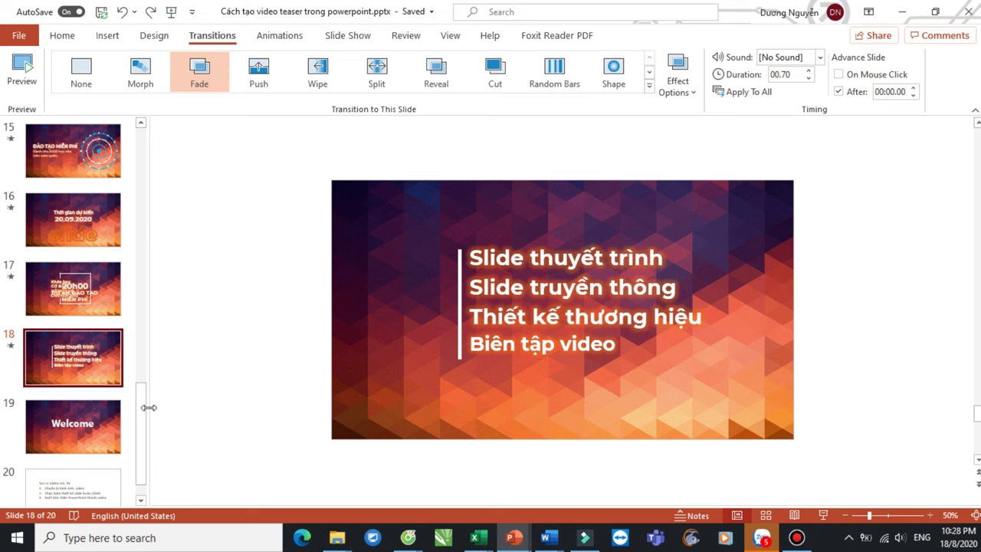
Scroll the slide thumbnails back to the top and open the File backstage
drag(145, 416, 147, 427)
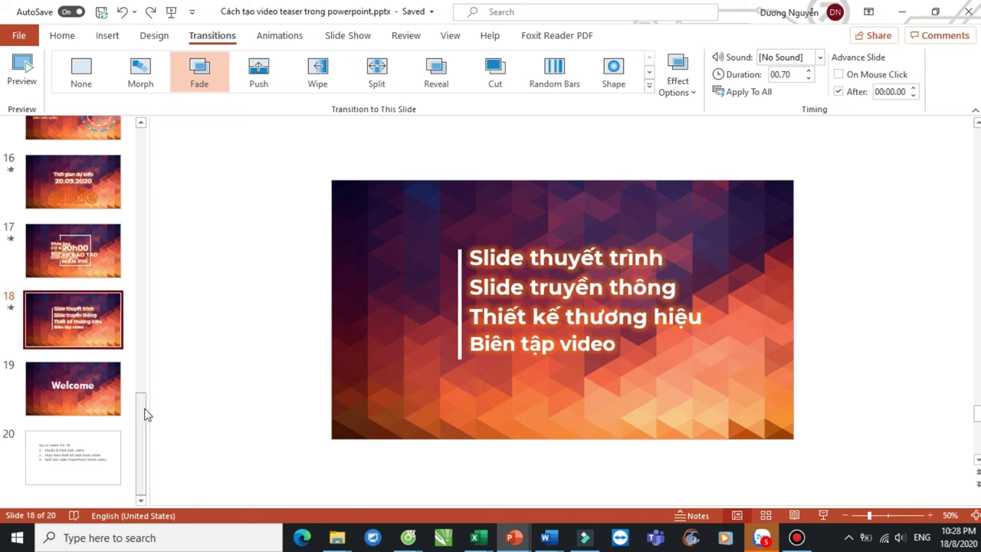
drag(144, 408, 150, 333)
scroll(150, 332, up, 15)
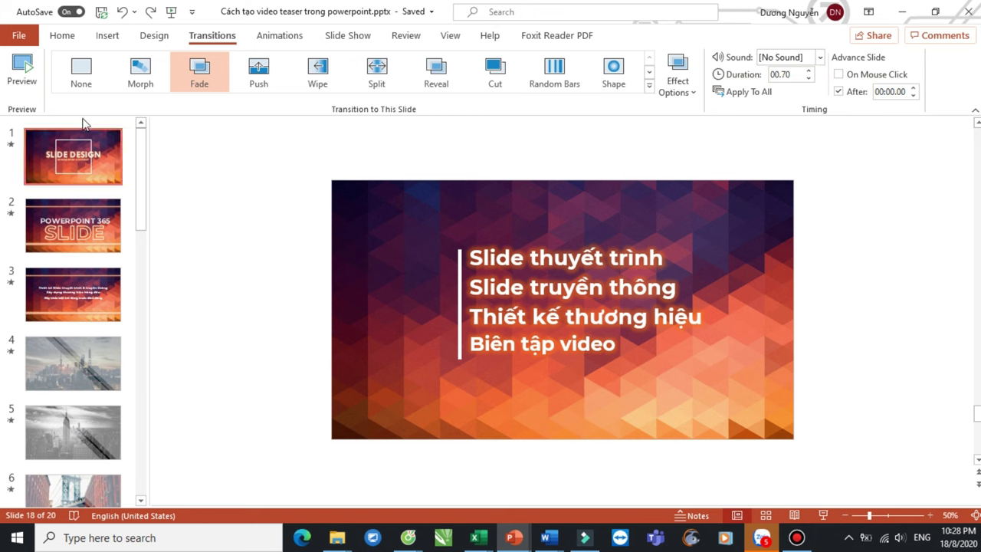
click(20, 36)
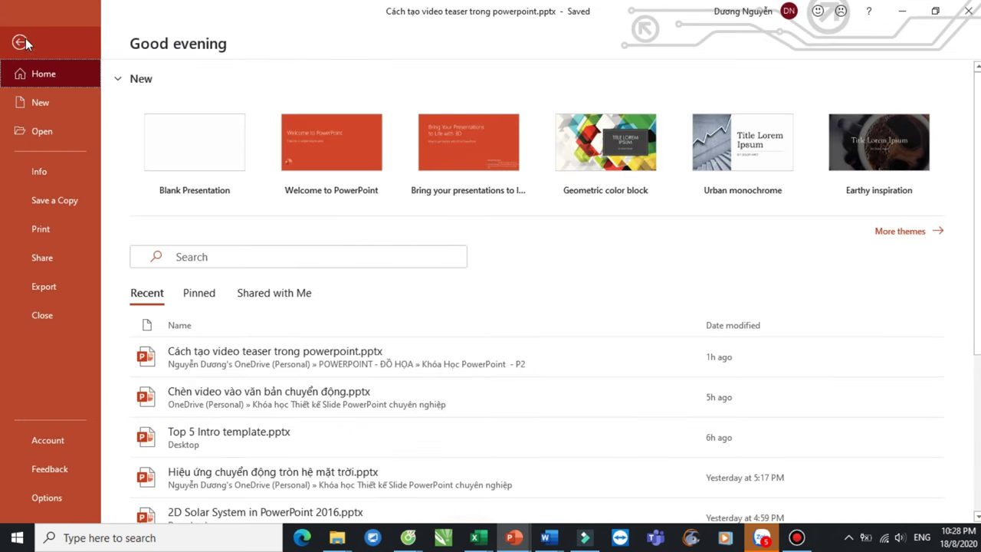
Start a Create a Video export at Full HD (1080p) using recorded timings and narrations
click(42, 287)
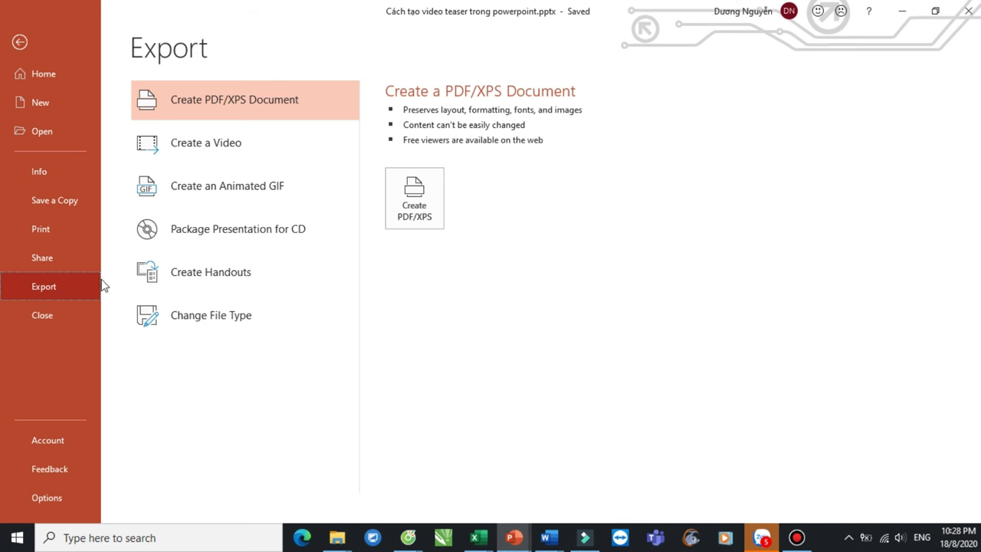
click(209, 151)
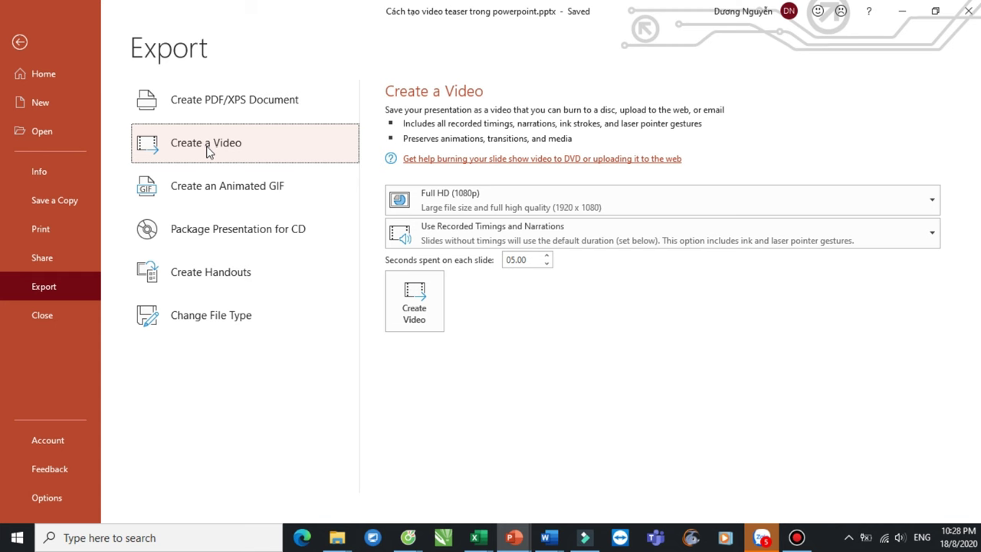
click(529, 204)
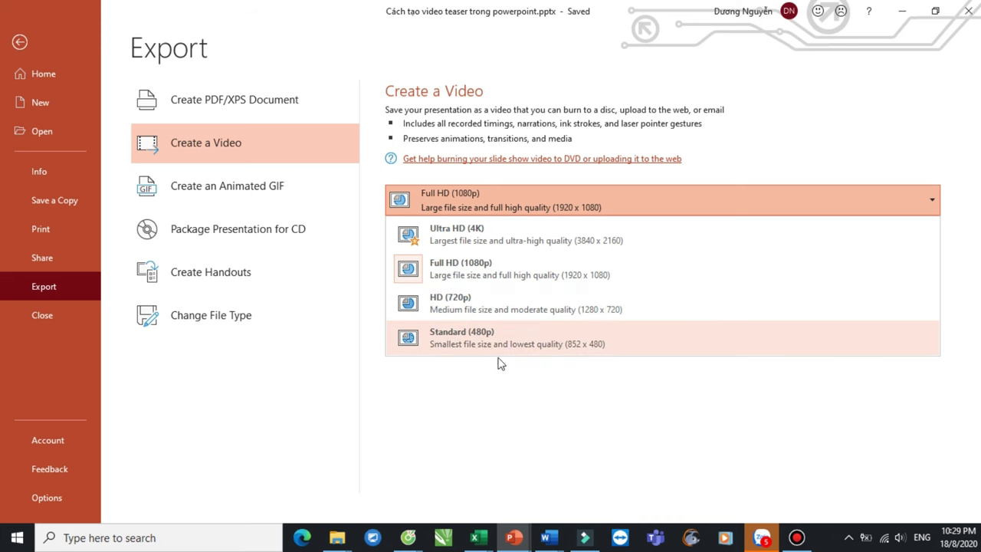
click(496, 387)
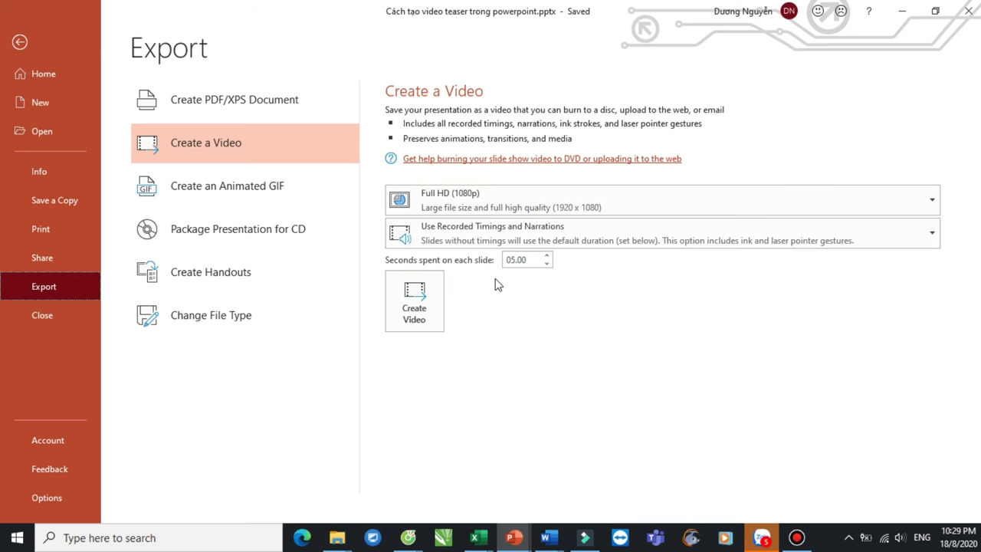
click(497, 233)
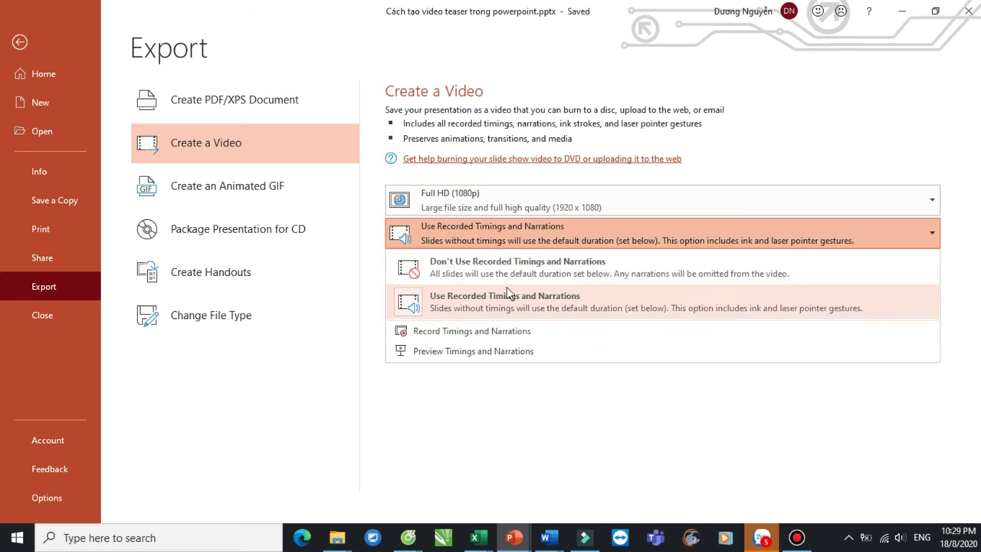
click(374, 277)
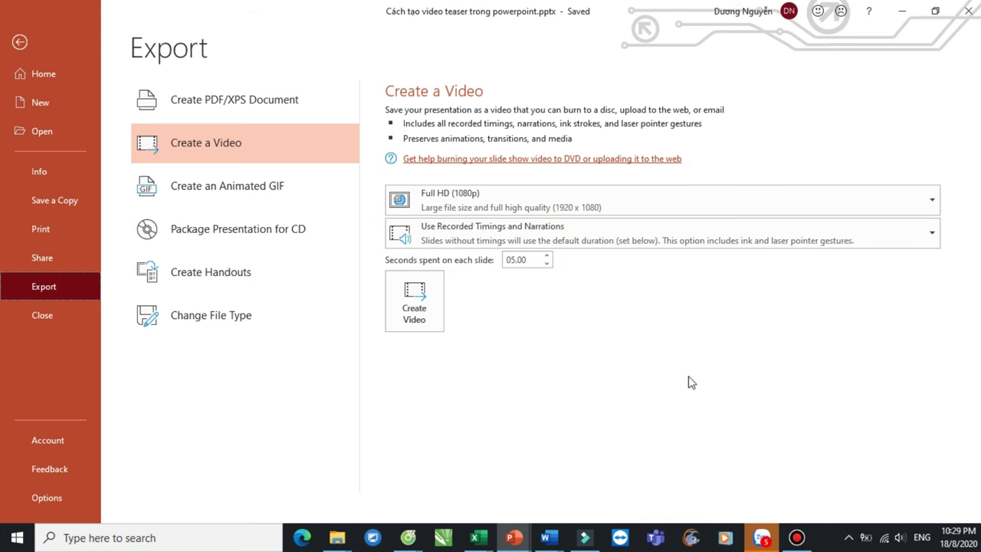
click(423, 312)
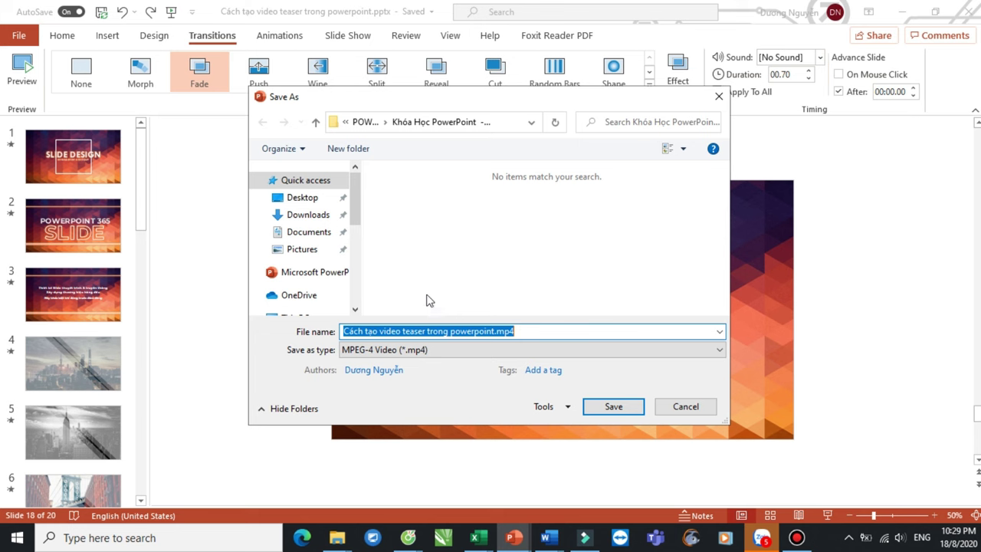
Save 'Cách tạo video teaser trong powerpoint.mp4' as MPEG-4 Video on the Desktop and render it
click(302, 198)
click(521, 331)
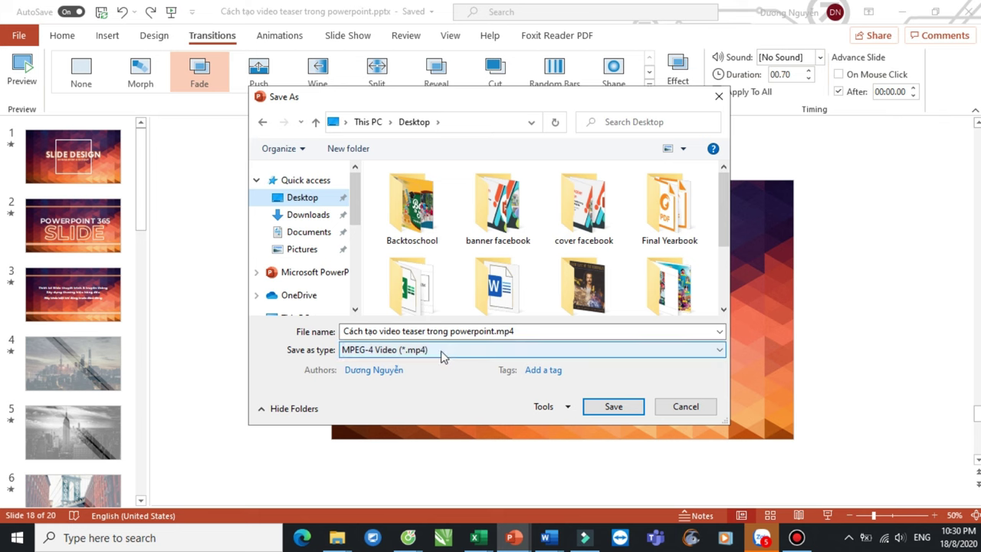
click(386, 353)
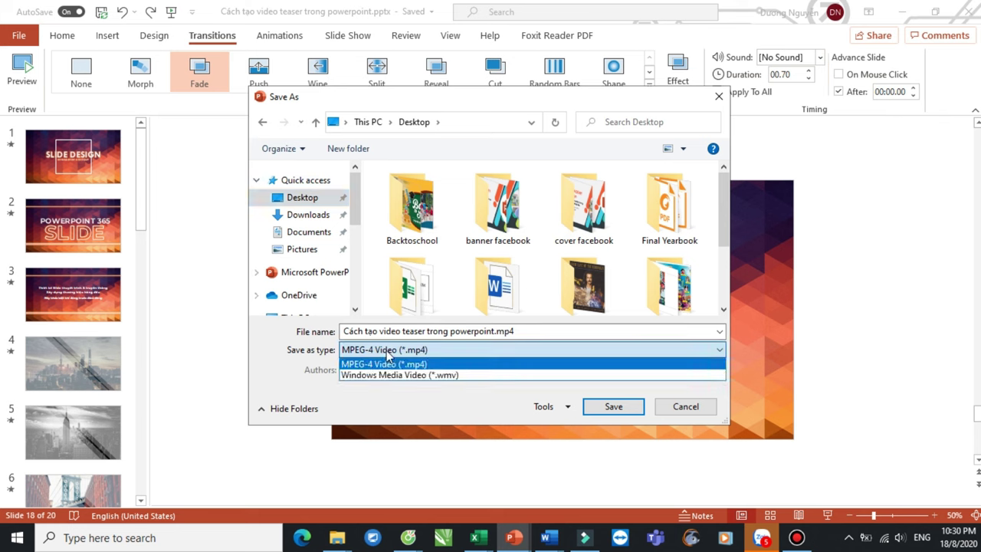
click(440, 360)
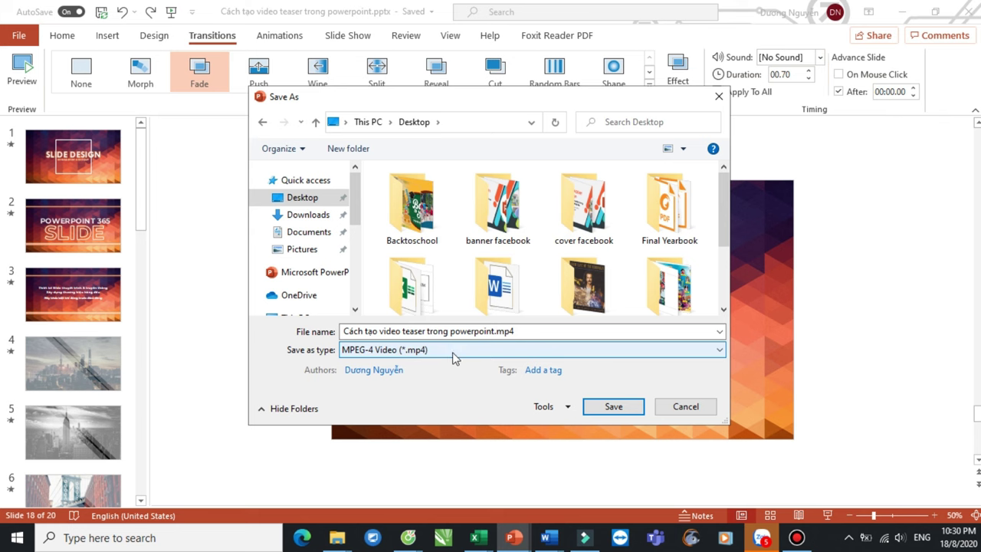
click(614, 407)
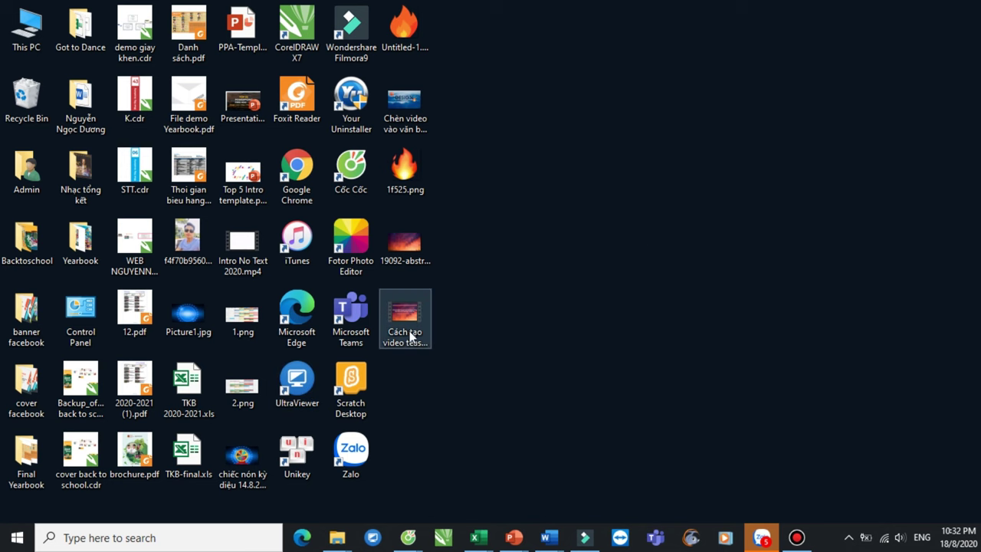
Play the exported 1:02 teaser MP4 in Movies & TV, skip to the closing slide, and close it
click(410, 324)
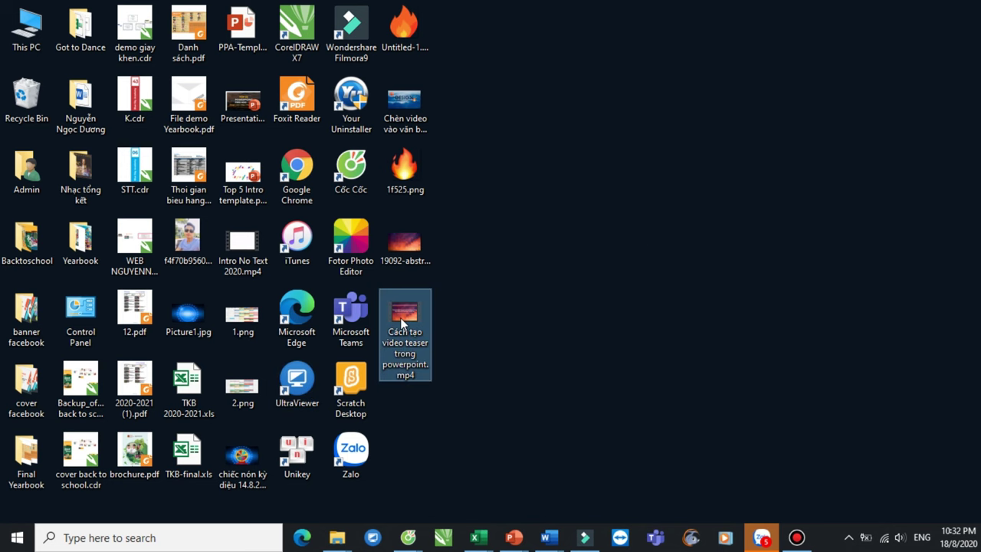
double_click(400, 317)
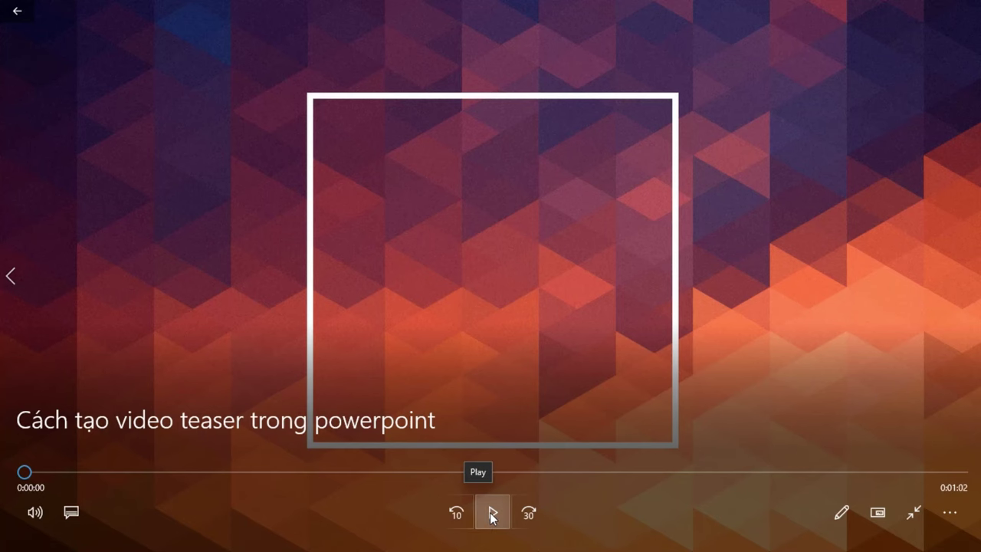
click(492, 517)
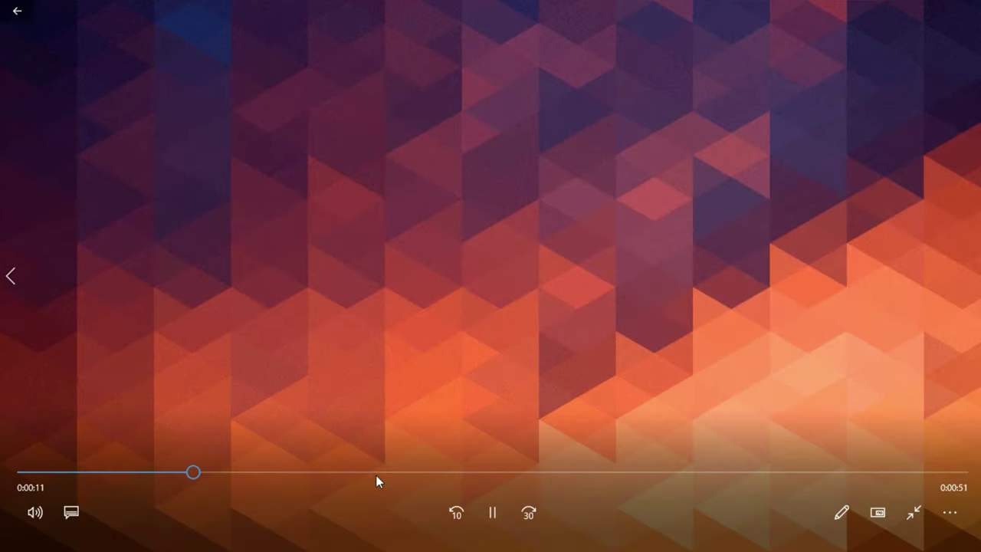
drag(376, 473, 946, 472)
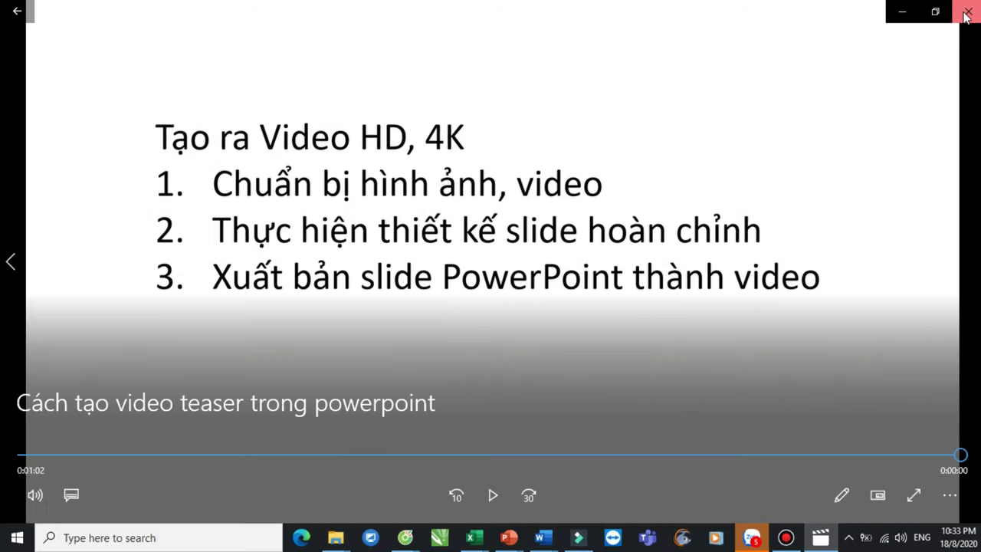
click(966, 14)
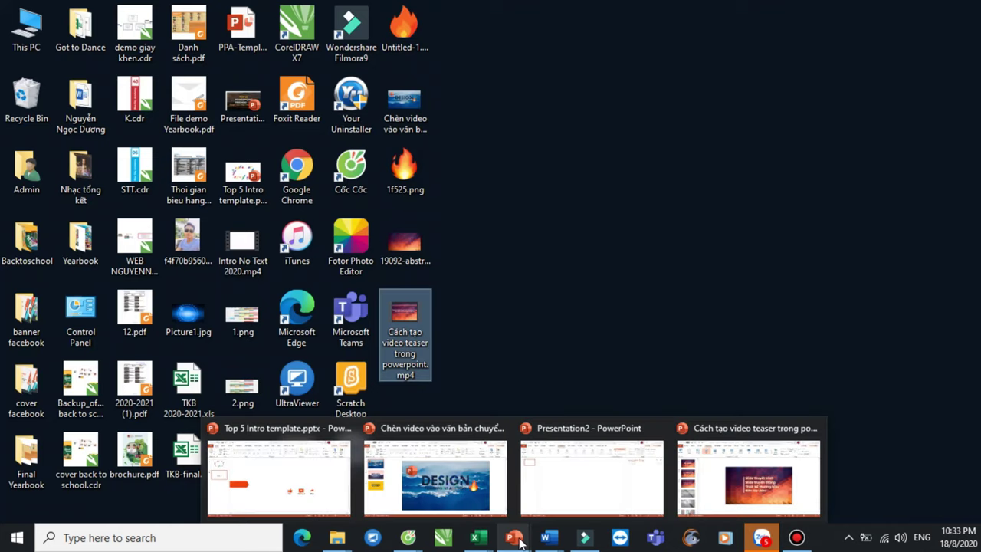
Restore the PowerPoint teaser deck, then switch to the YouTube video page in Cốc Cốc
click(750, 472)
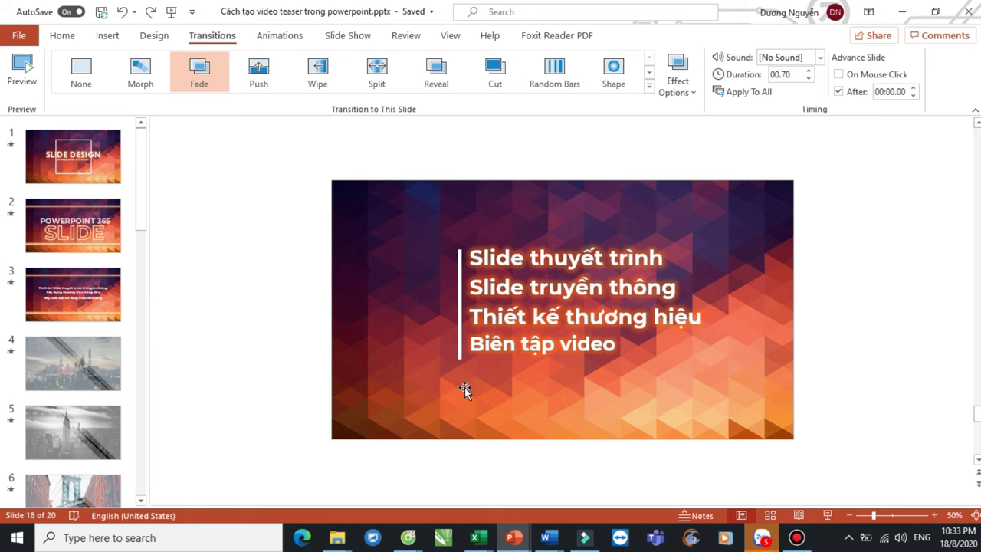
mouse_move(408, 538)
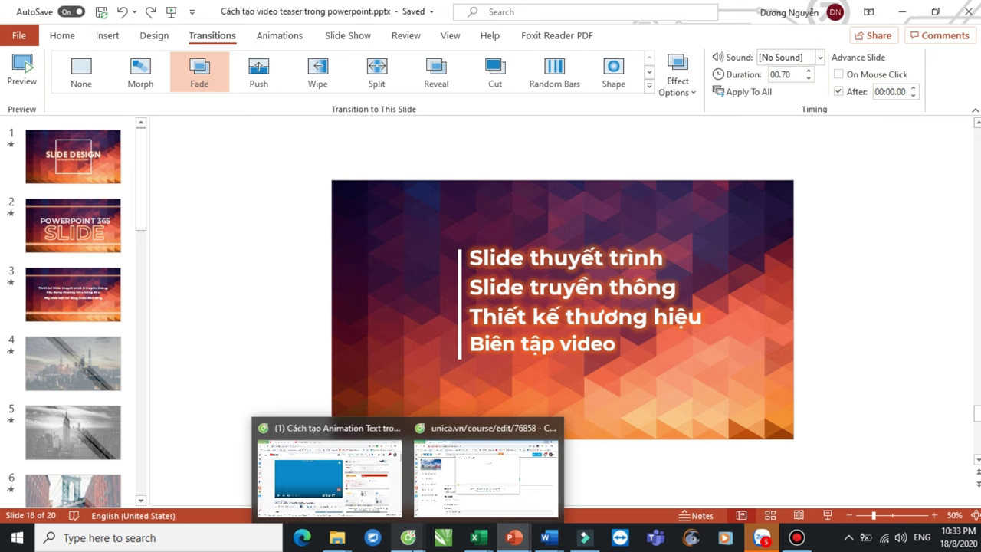
click(367, 499)
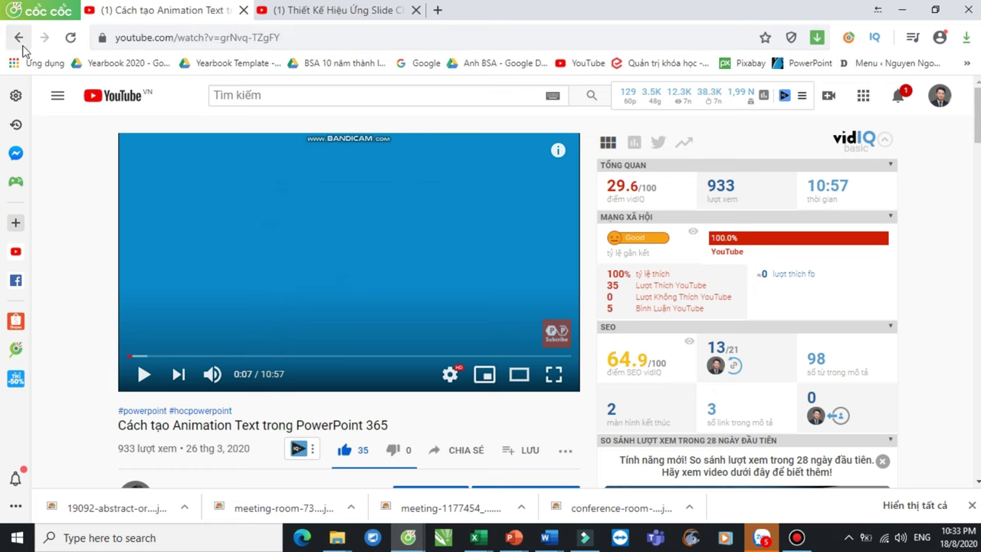
Return to the channel's Videos tab and scroll its uploads list up to the top
click(21, 42)
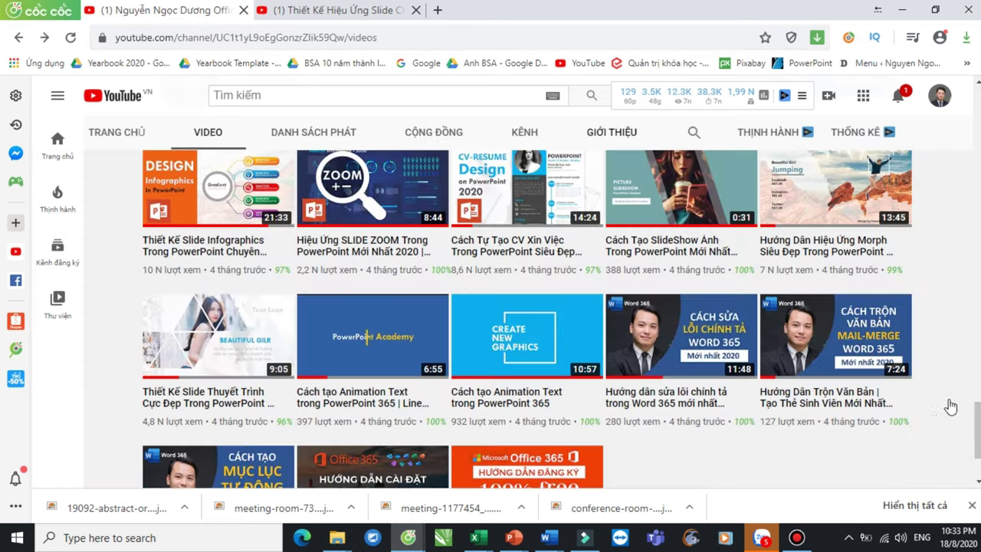
mouse_move(977, 428)
mouse_down()
mouse_move(978, 123)
mouse_move(979, 196)
mouse_up()
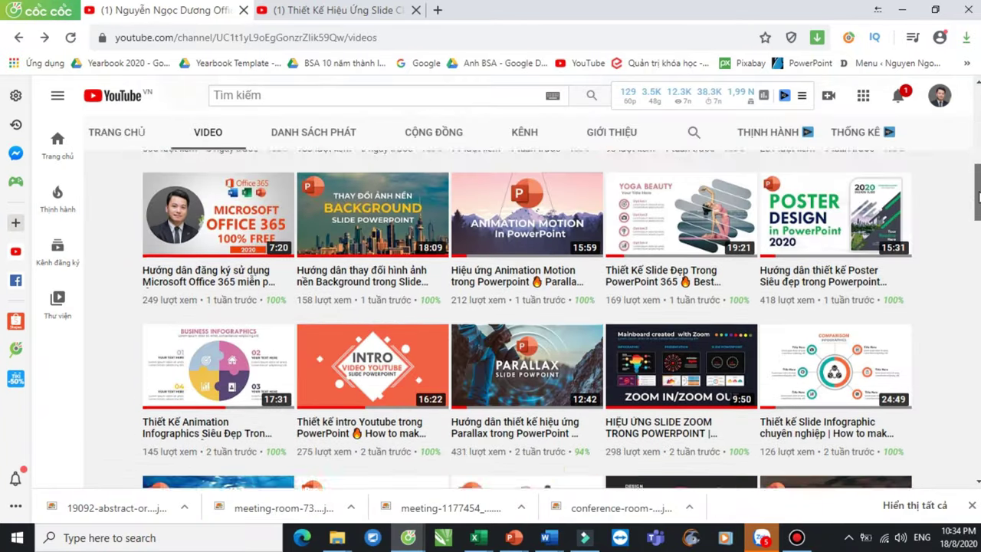